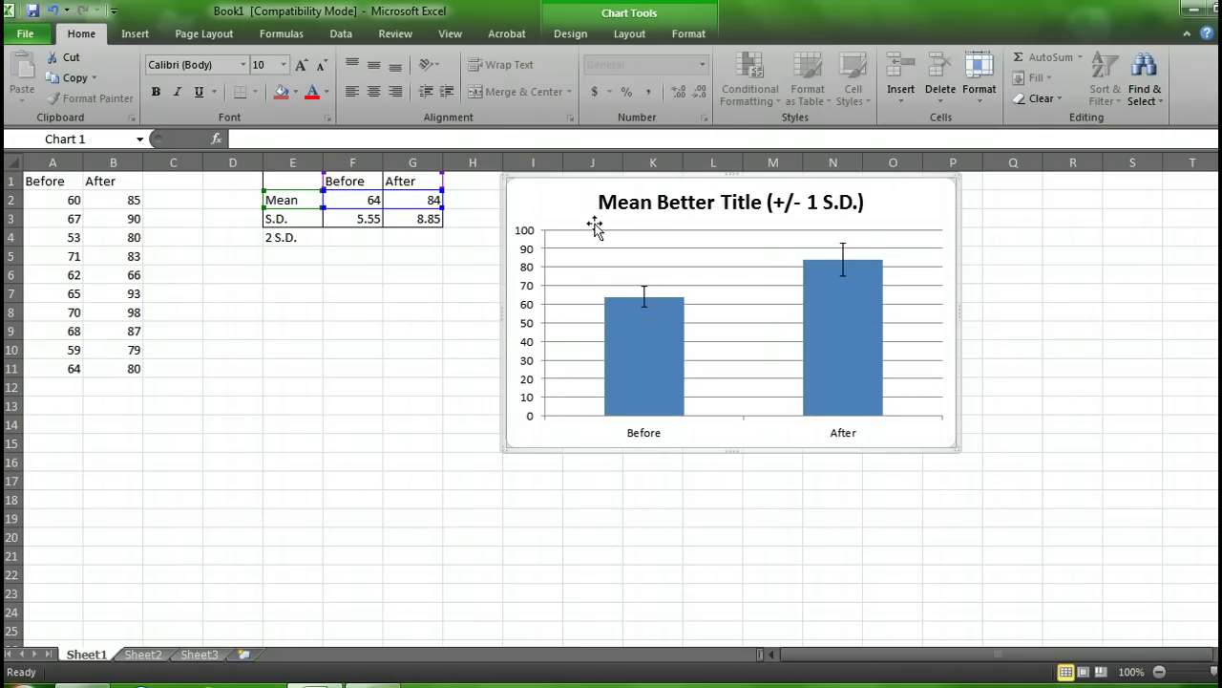
left_click(75, 180)
left_click(112, 180)
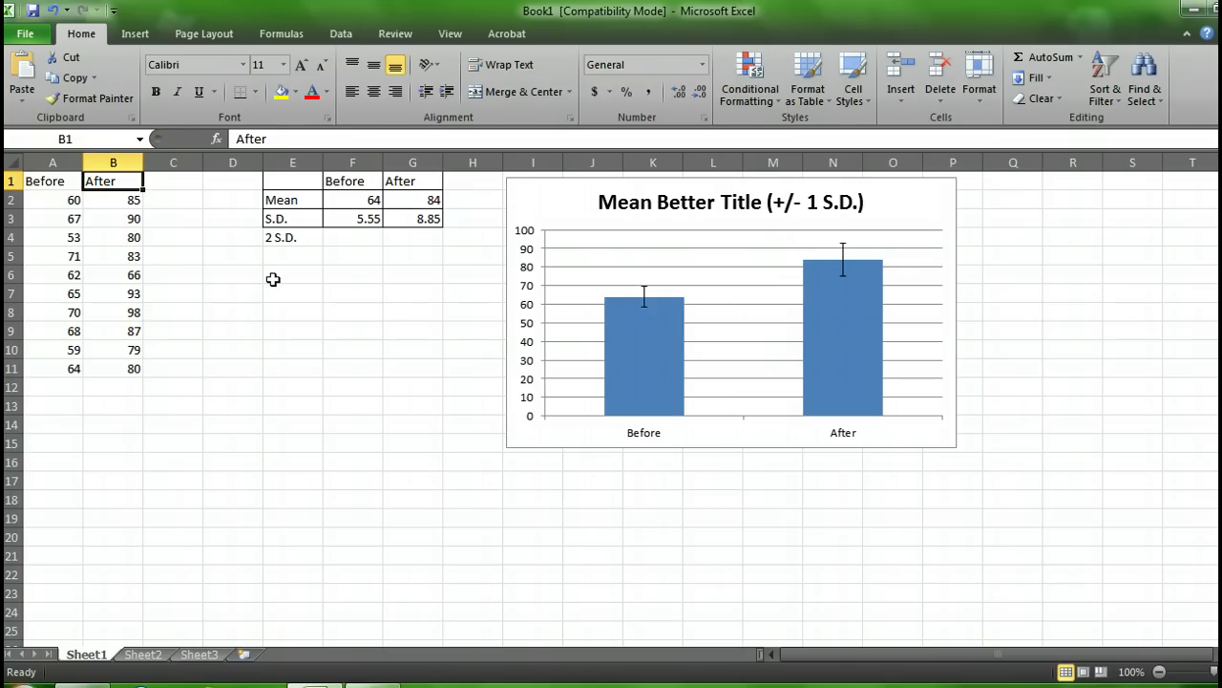
Step: Enable the Analysis ToolPak and Analysis ToolPak - VBA add-ins in the Excel options
left_click(28, 33)
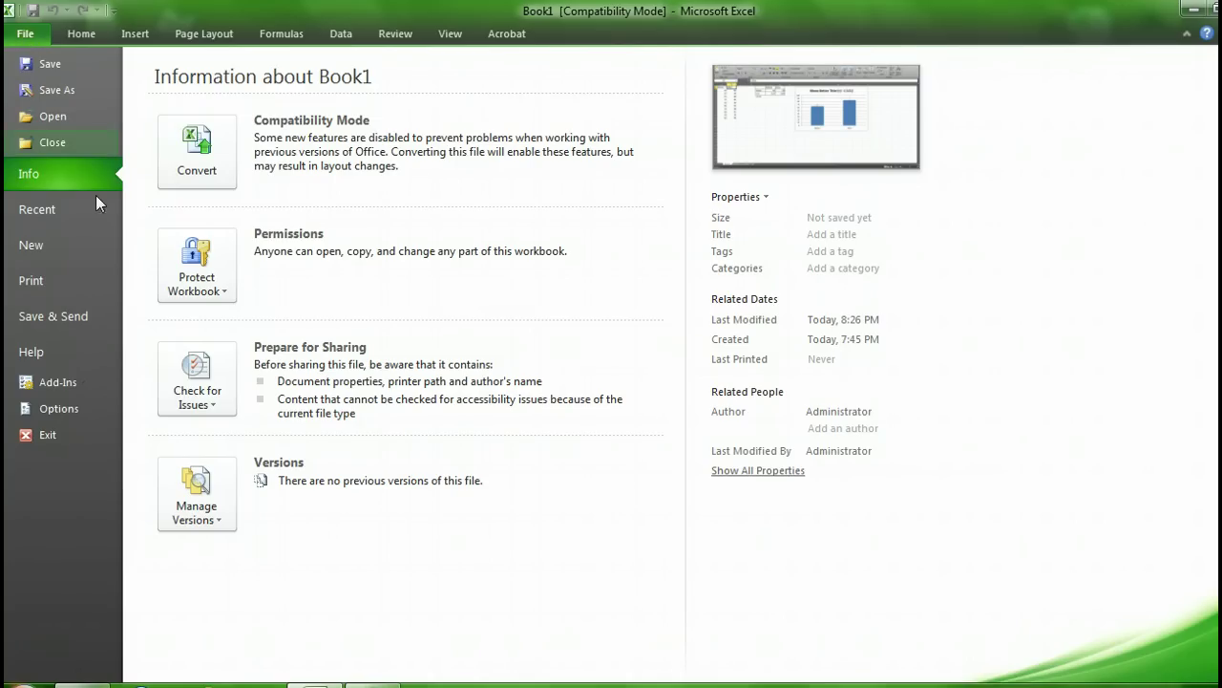
left_click(72, 383)
left_click(72, 411)
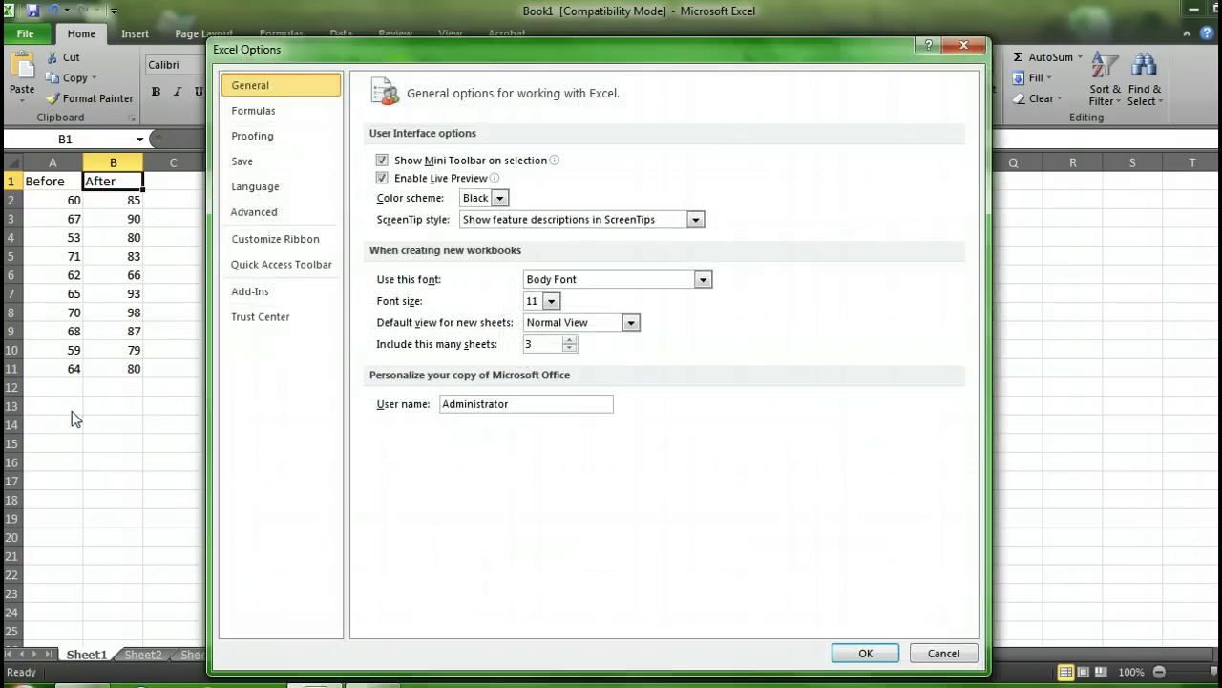
left_click(263, 296)
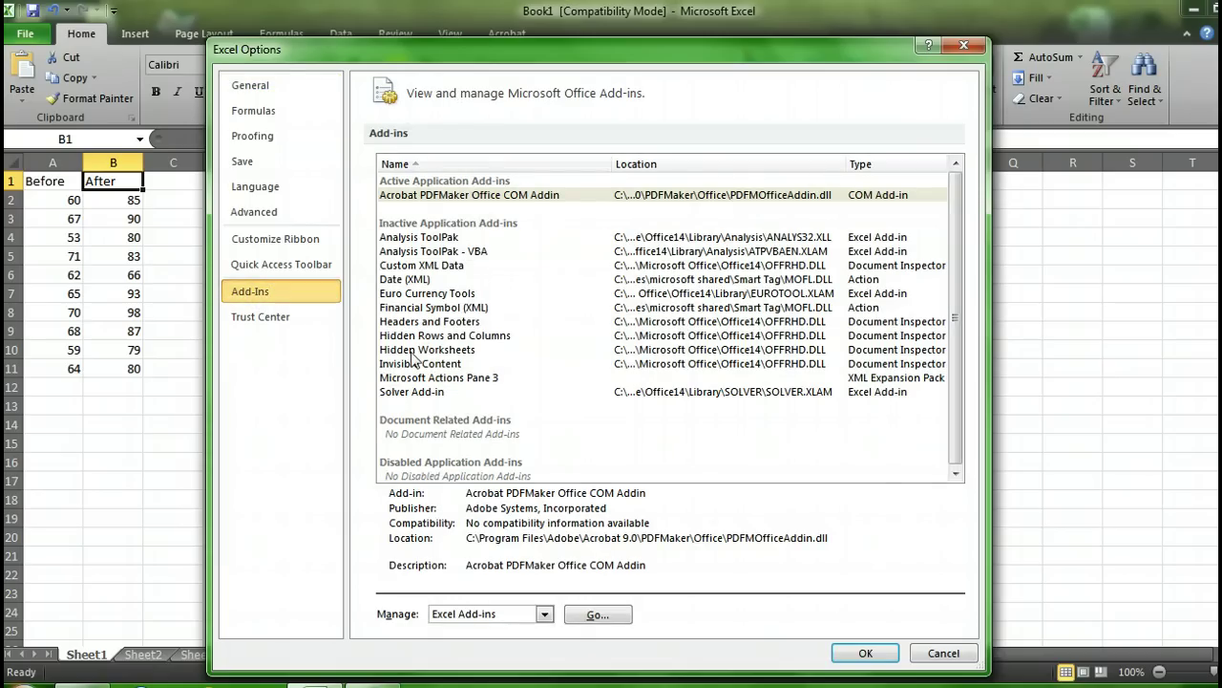
left_click(467, 254)
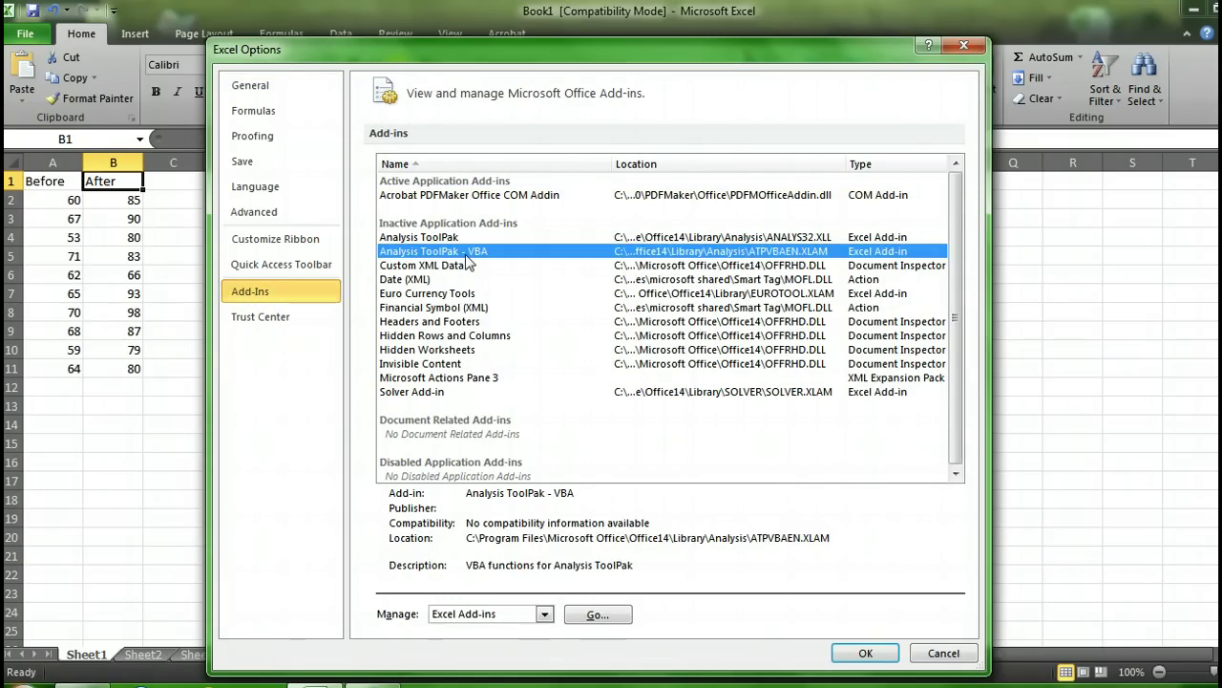
left_click(597, 615)
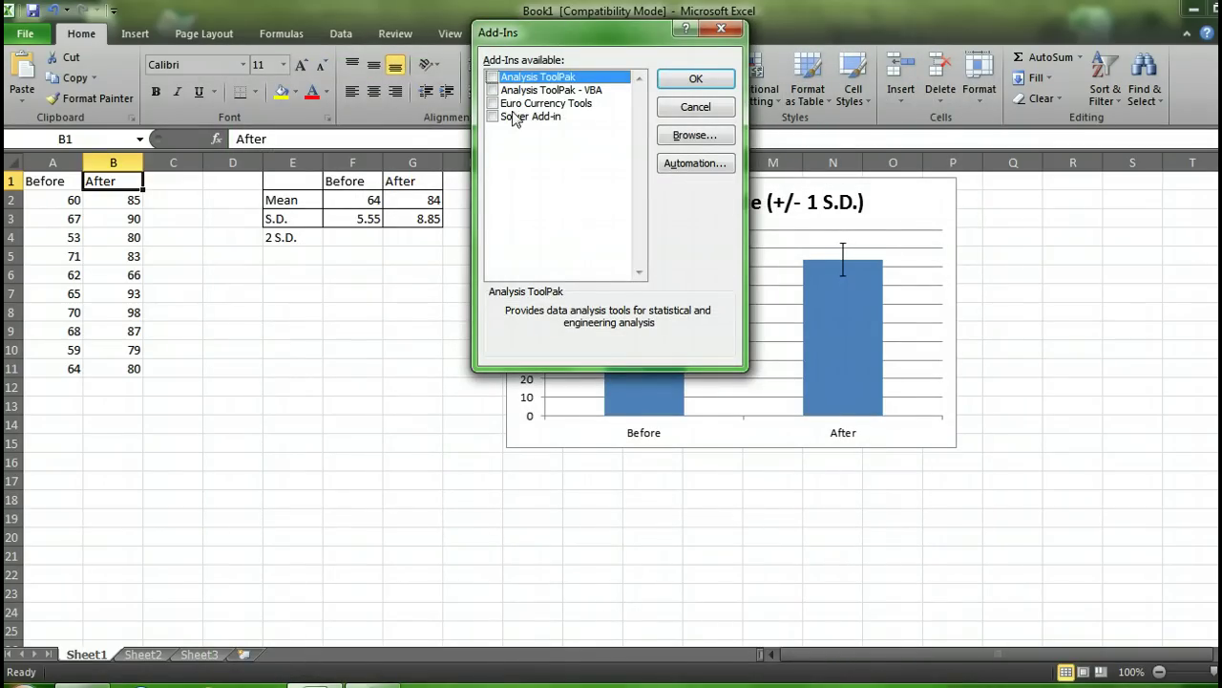
left_click(491, 76)
left_click(492, 90)
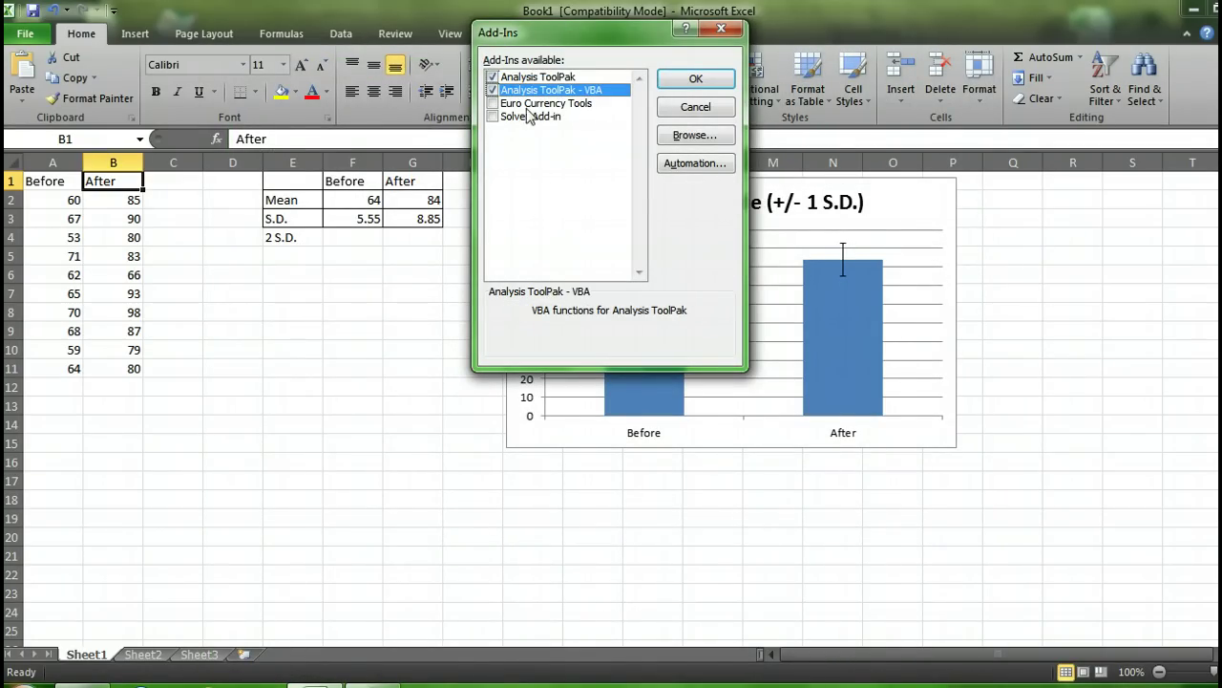
left_click(701, 80)
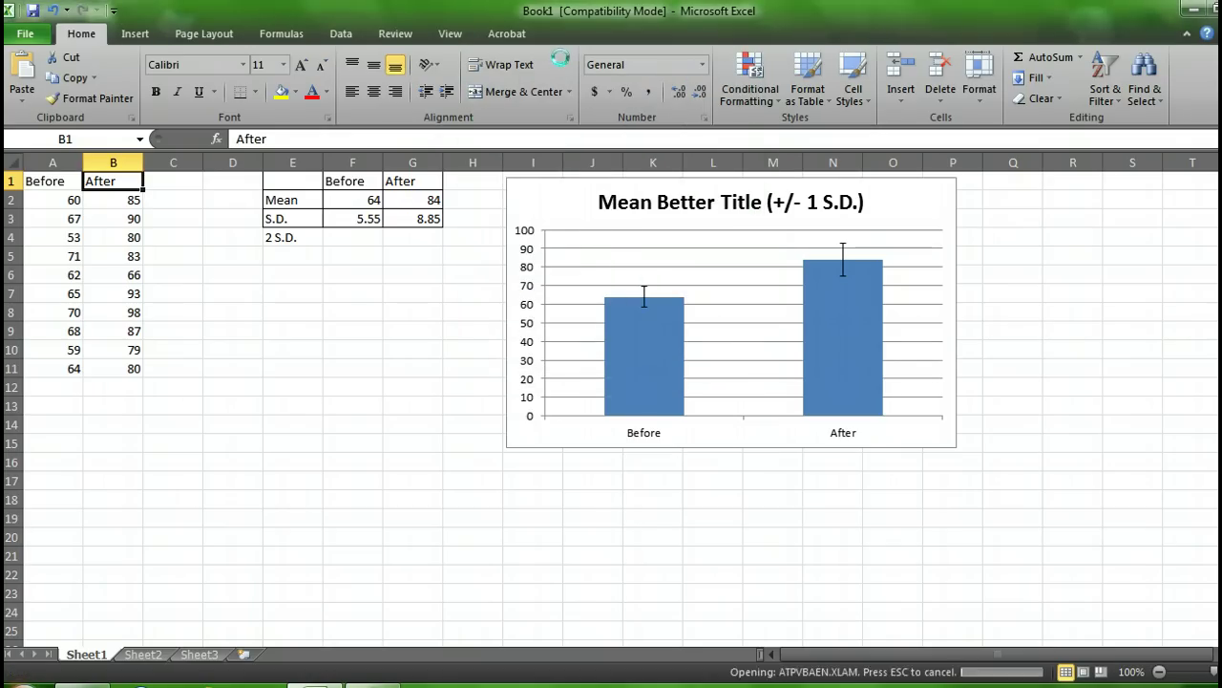
Step: Start the t-Test: Paired Two Sample for Means from the Data Analysis tools
left_click(344, 36)
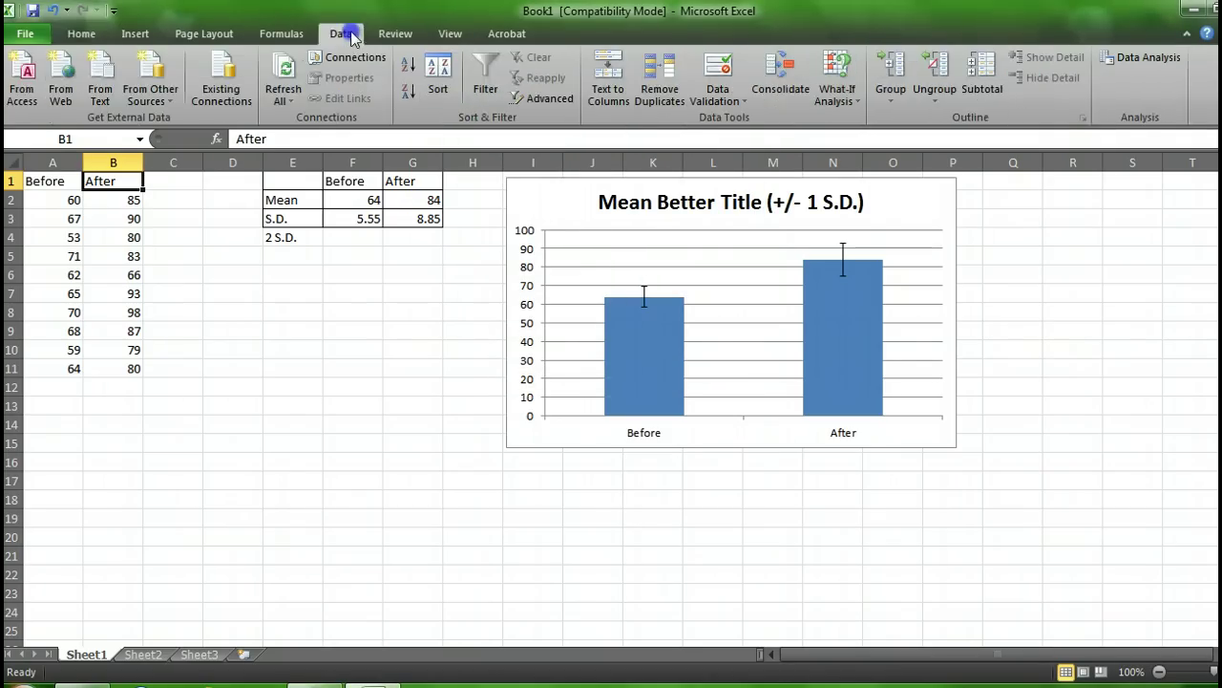
left_click(1147, 60)
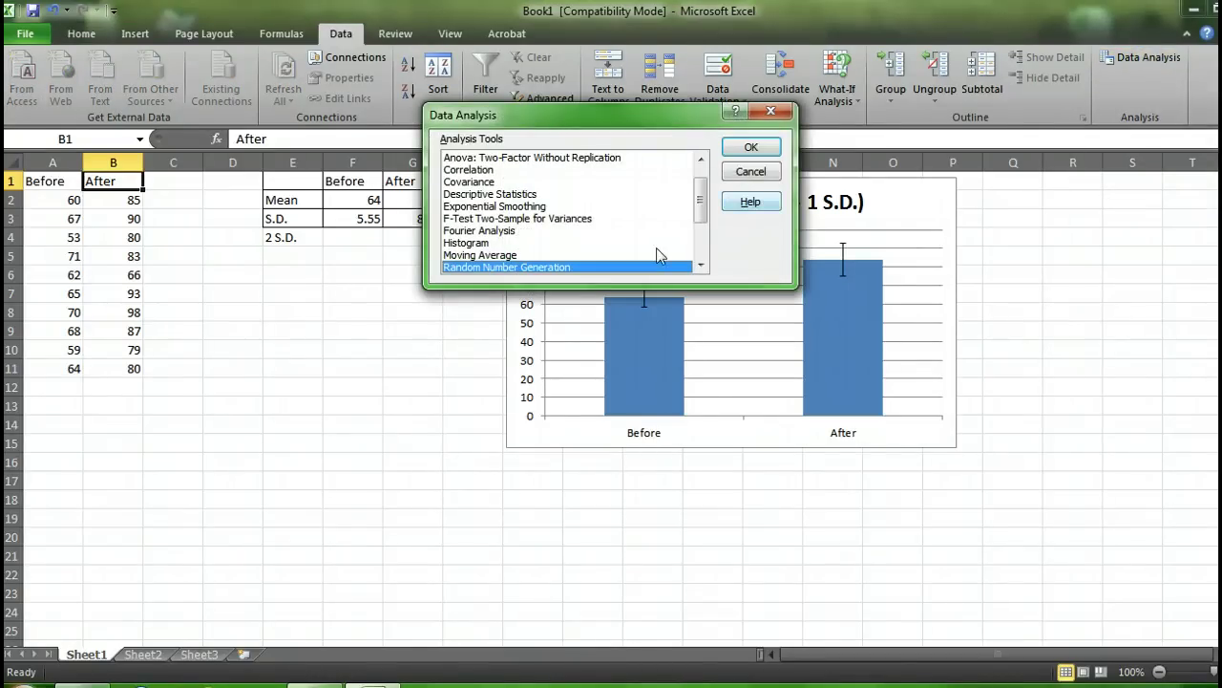
left_click_drag(701, 200, 711, 246)
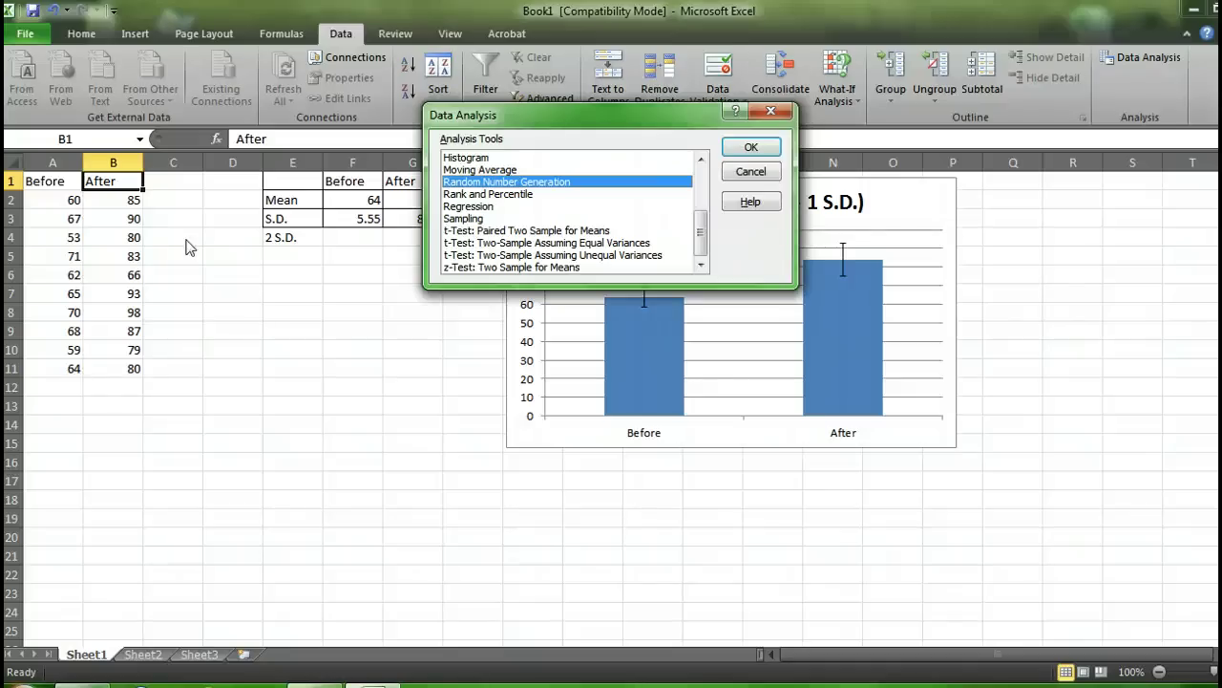
left_click(535, 234)
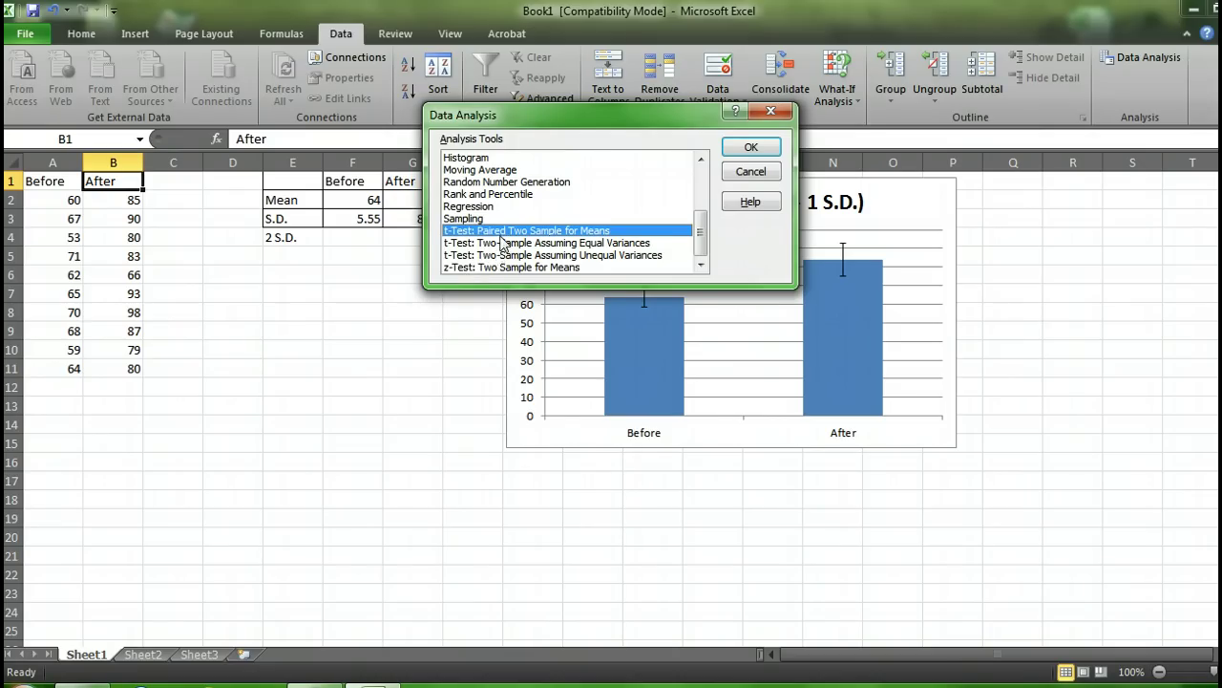
left_click(593, 256)
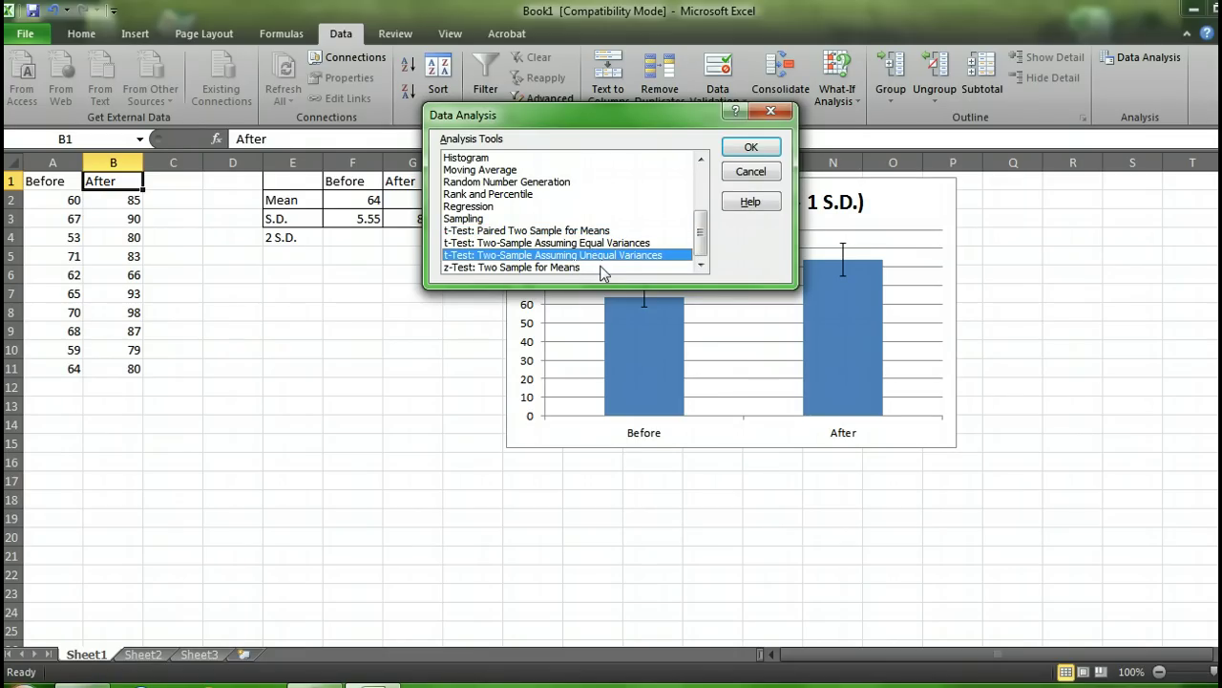
left_click(568, 232)
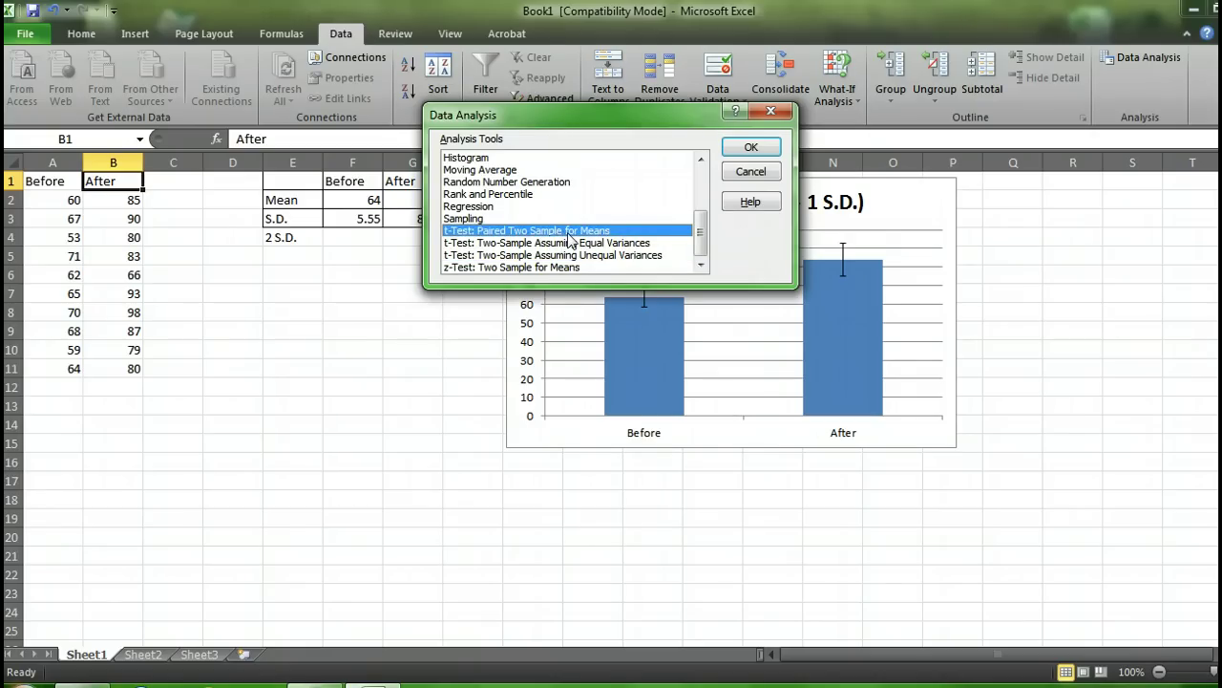
left_click(749, 150)
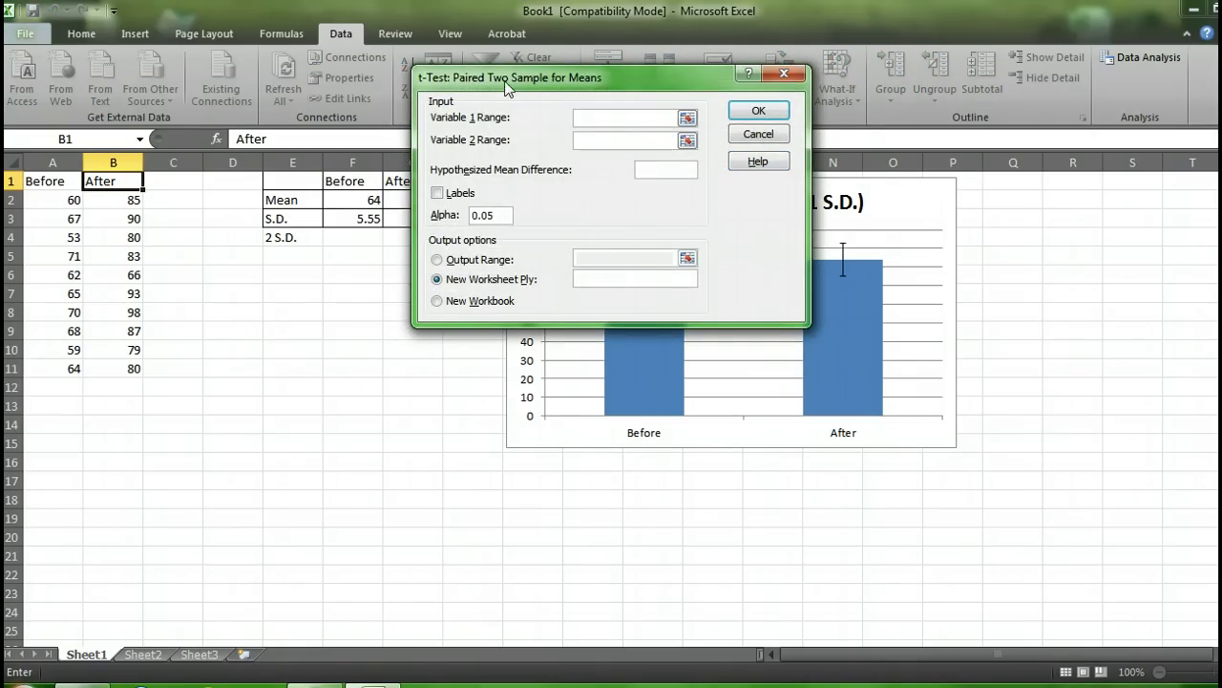
Step: Set the t-test's Variable 1 range to $A$1:$A$11 and its Variable 2 range to $B$1:$B$11
left_click_drag(510, 77, 552, 210)
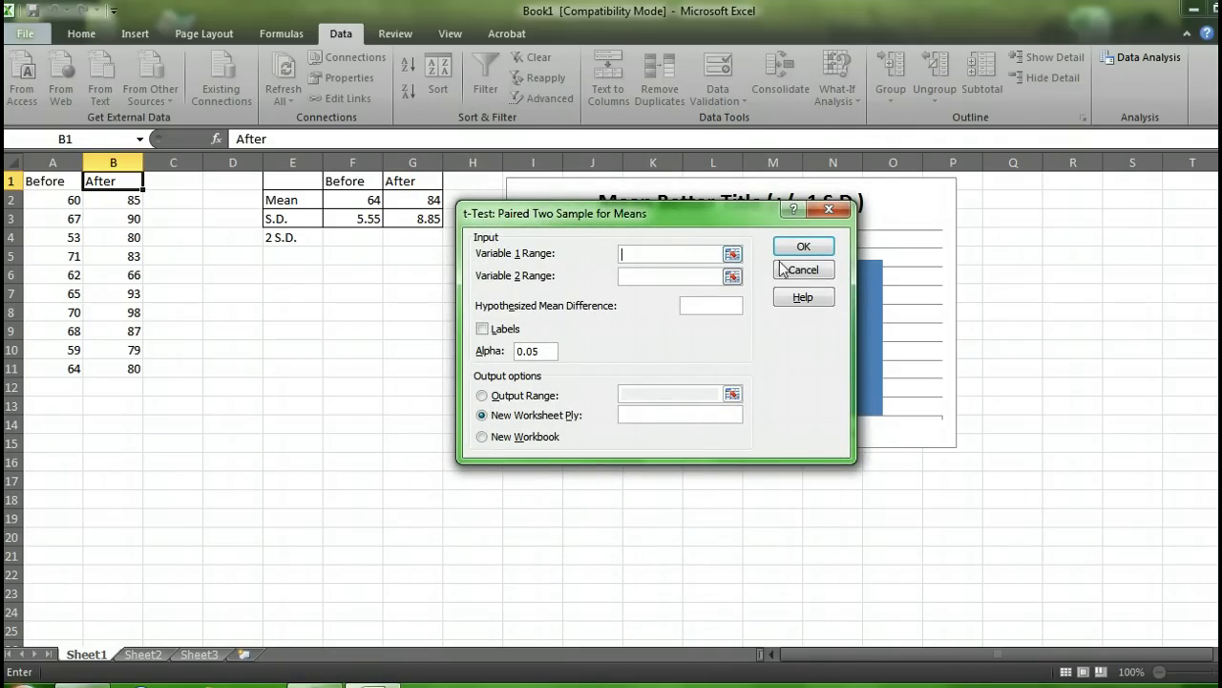
left_click(731, 254)
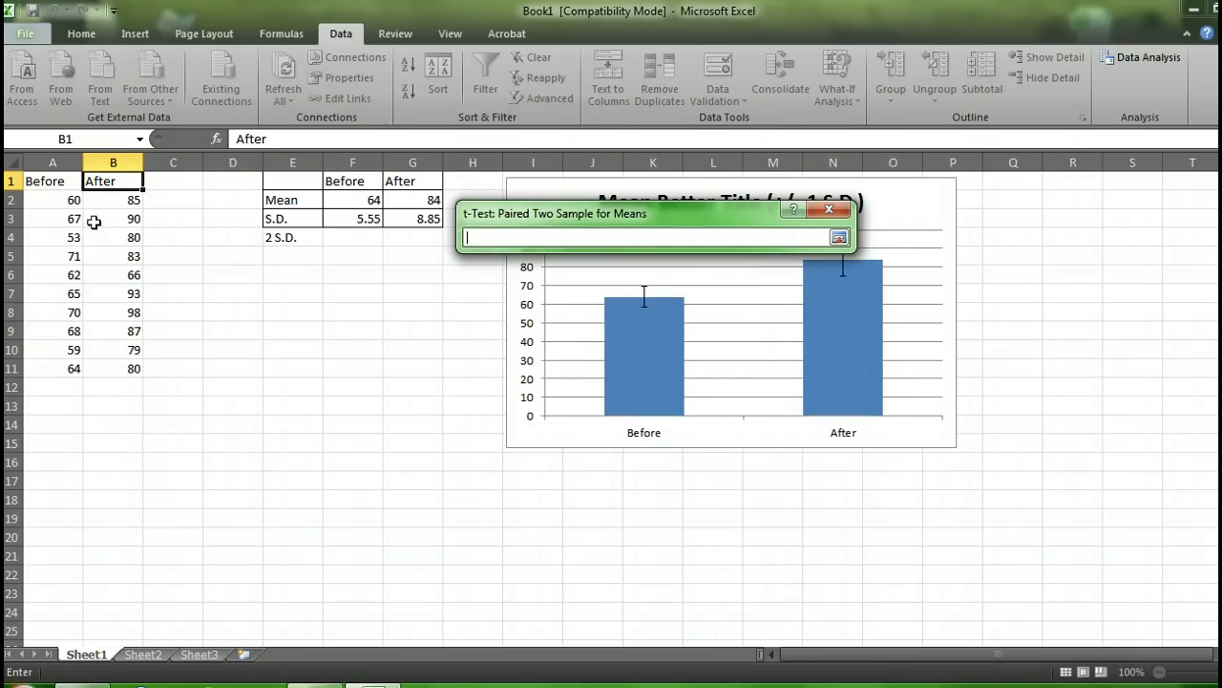
left_click_drag(61, 181, 69, 366)
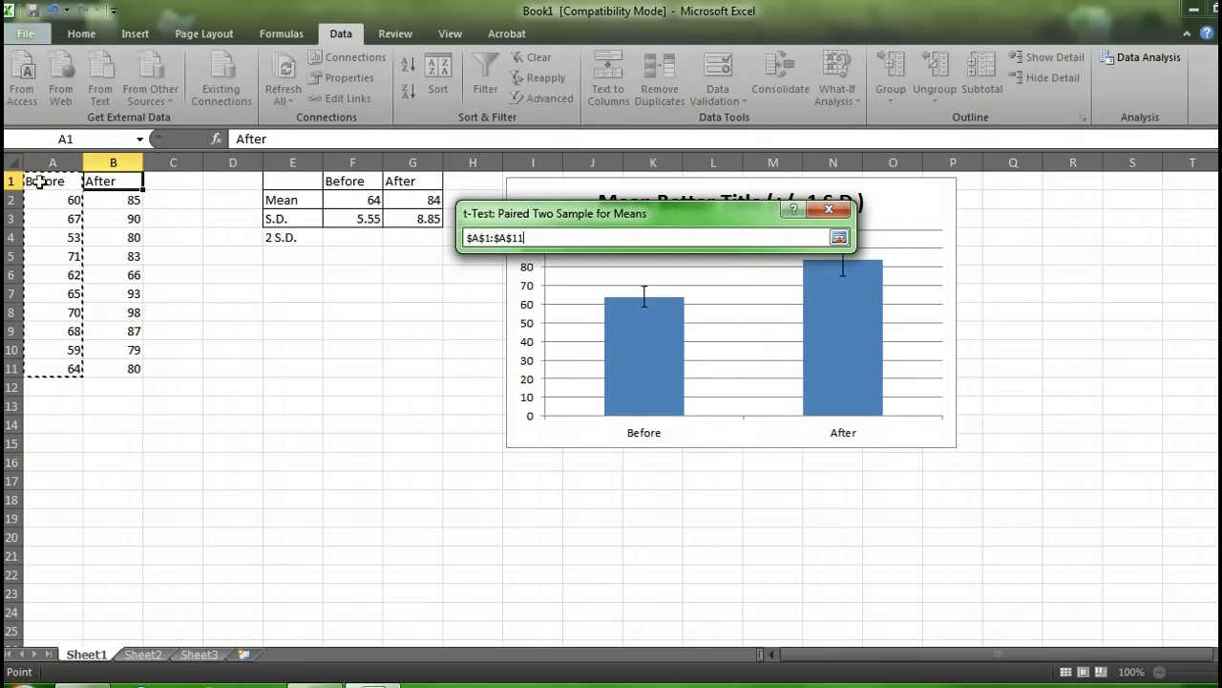
left_click(840, 237)
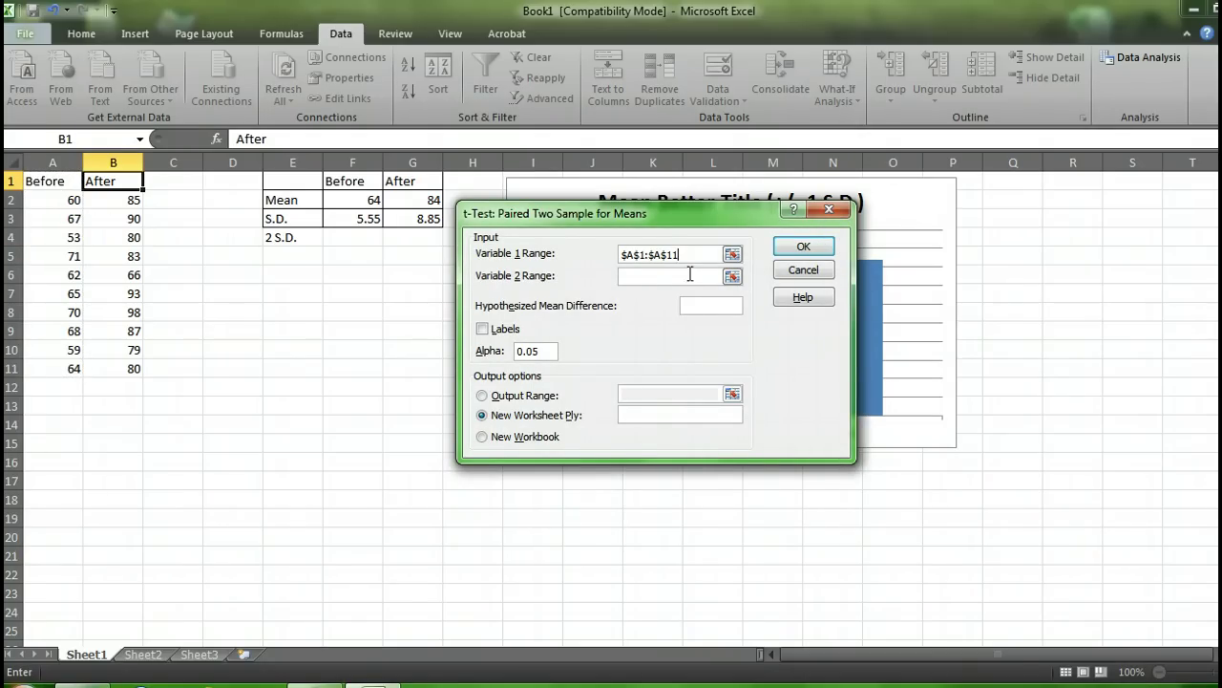
left_click(731, 276)
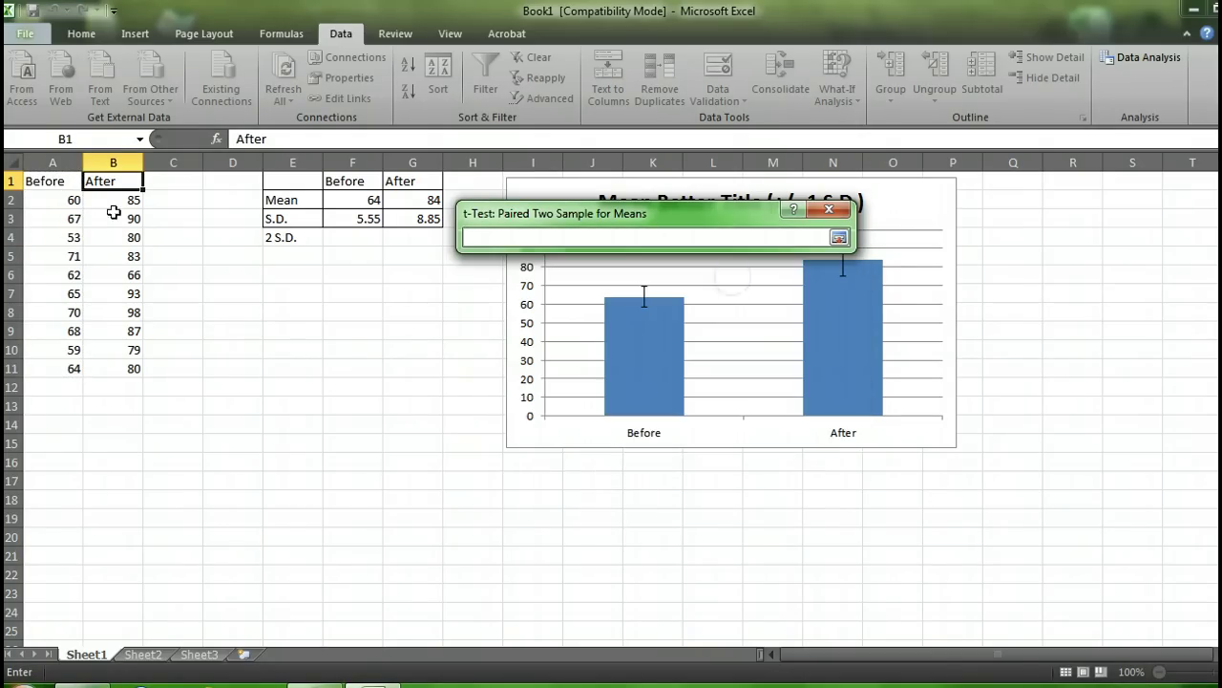
left_click_drag(116, 183, 117, 368)
left_click(838, 236)
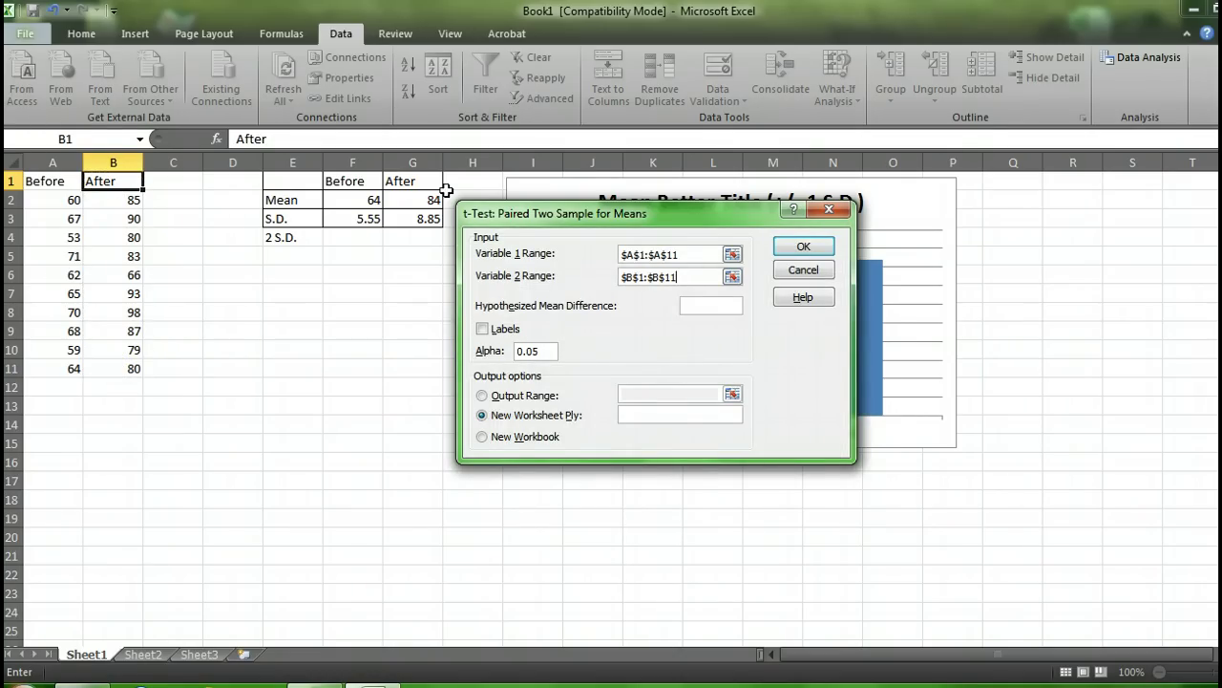
Step: Include labels in the t-test, set the output range to $E$17, and run the test
left_click(482, 330)
left_click(483, 397)
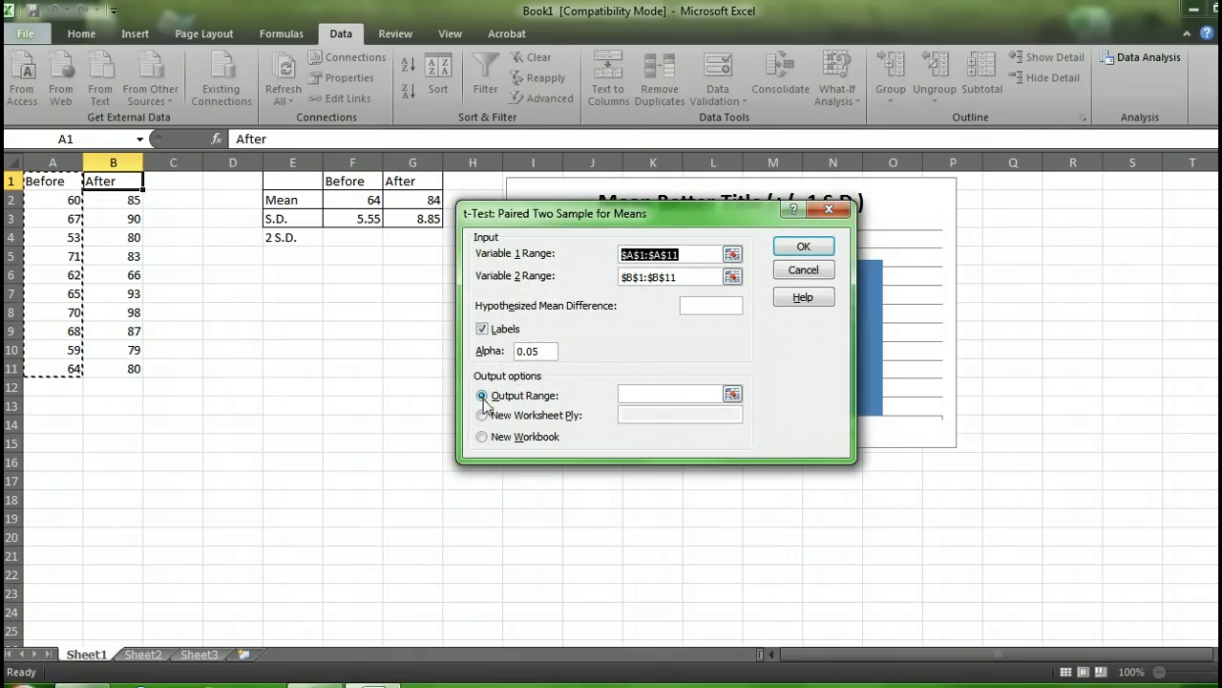
left_click(731, 393)
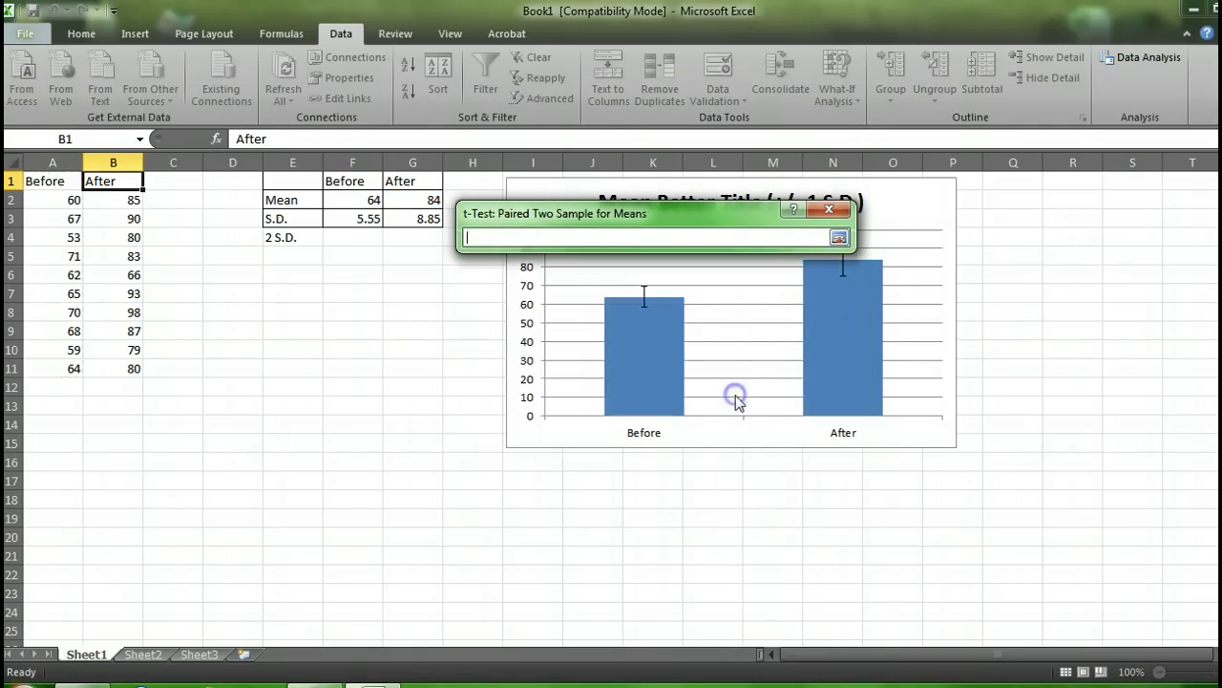
left_click(302, 480)
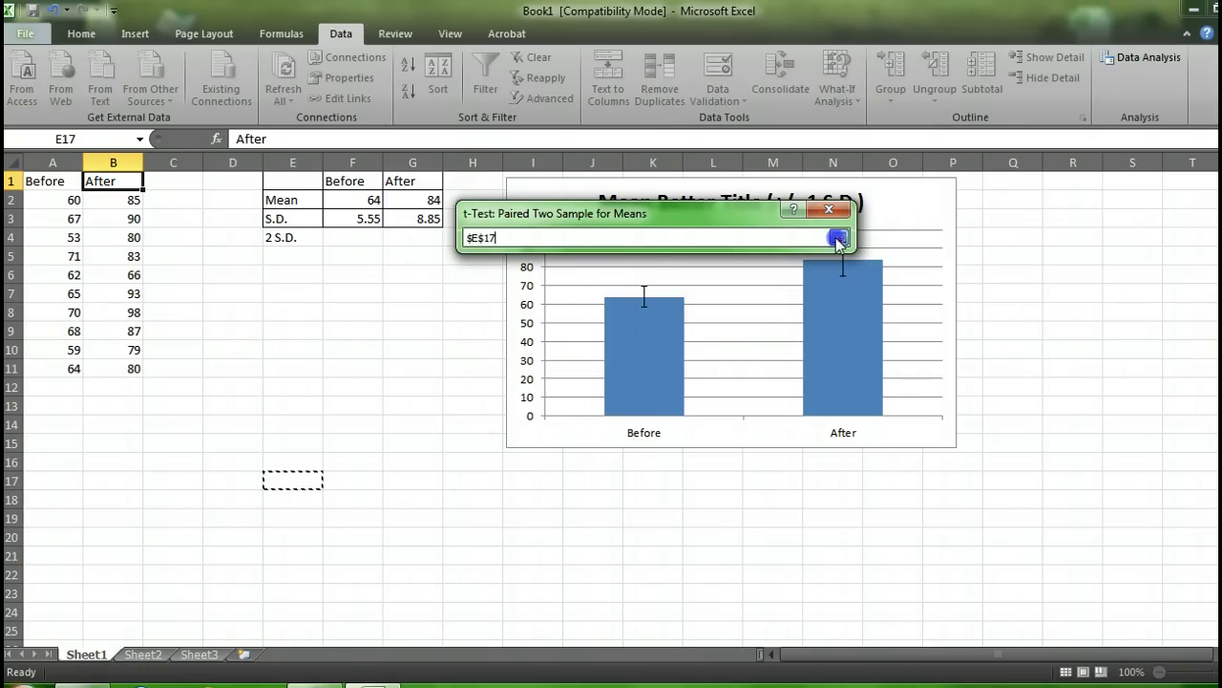
left_click(837, 240)
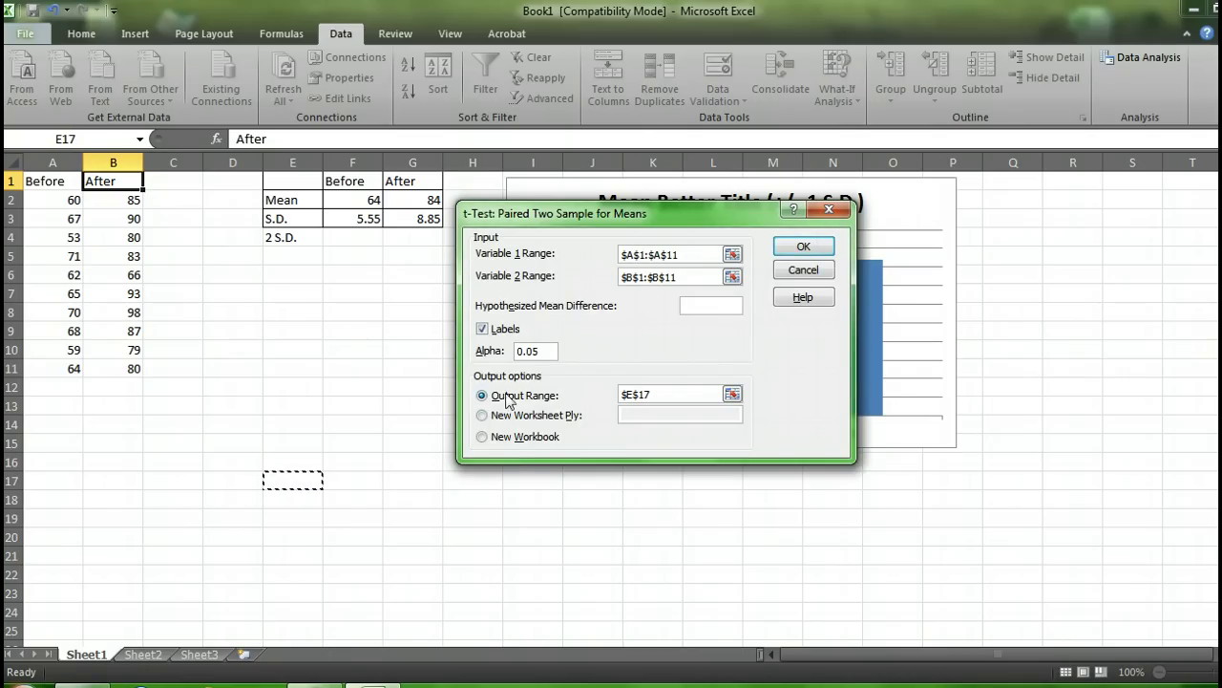
left_click(818, 249)
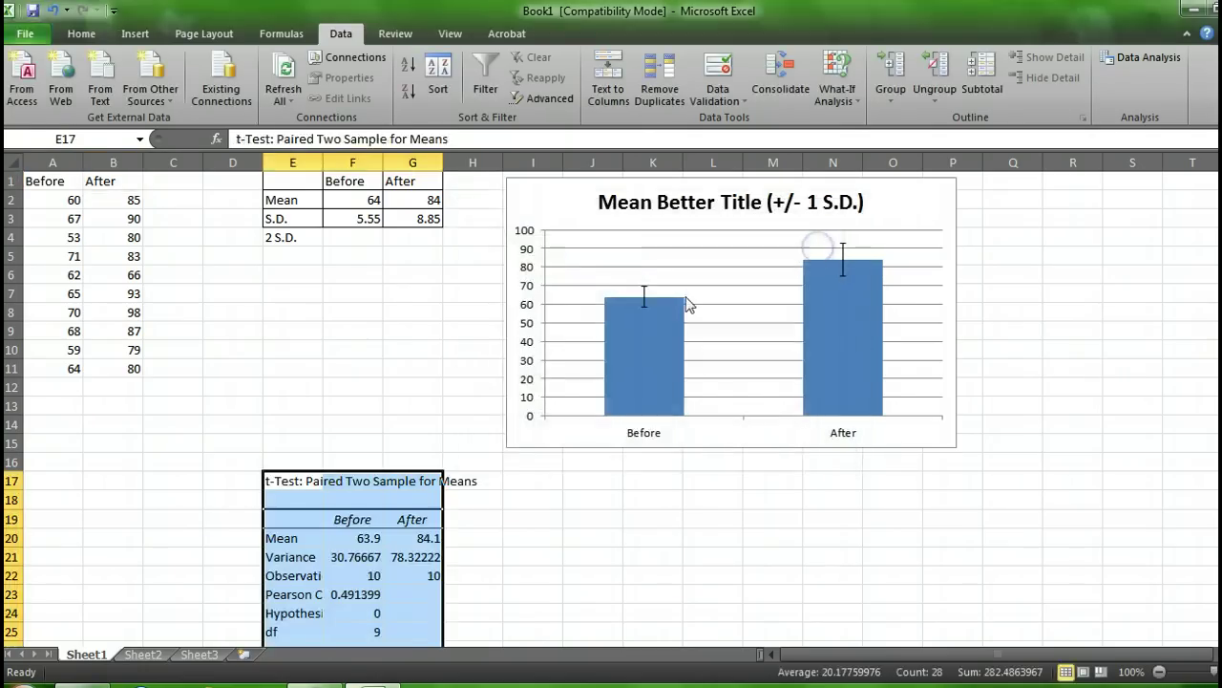
Step: Examine the t-test results and compare their Before and After means with the summary table and source data
scroll(356, 441, "down", 2)
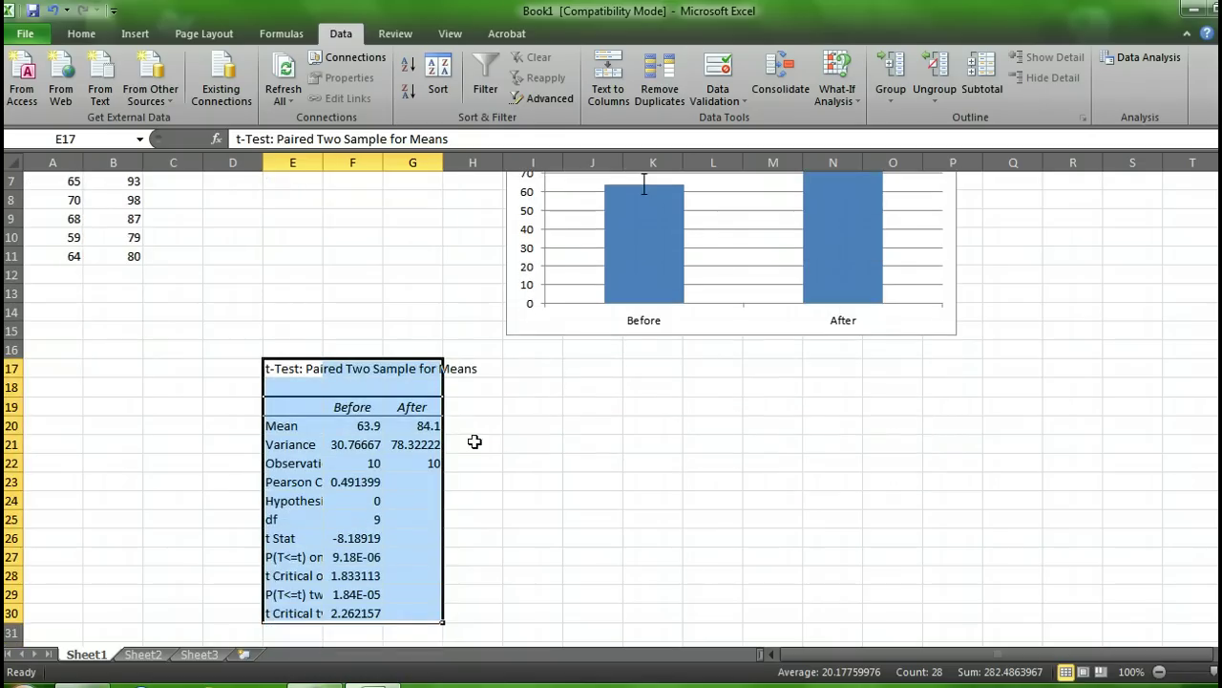
scroll(500, 445, "down", 1)
left_click(518, 462)
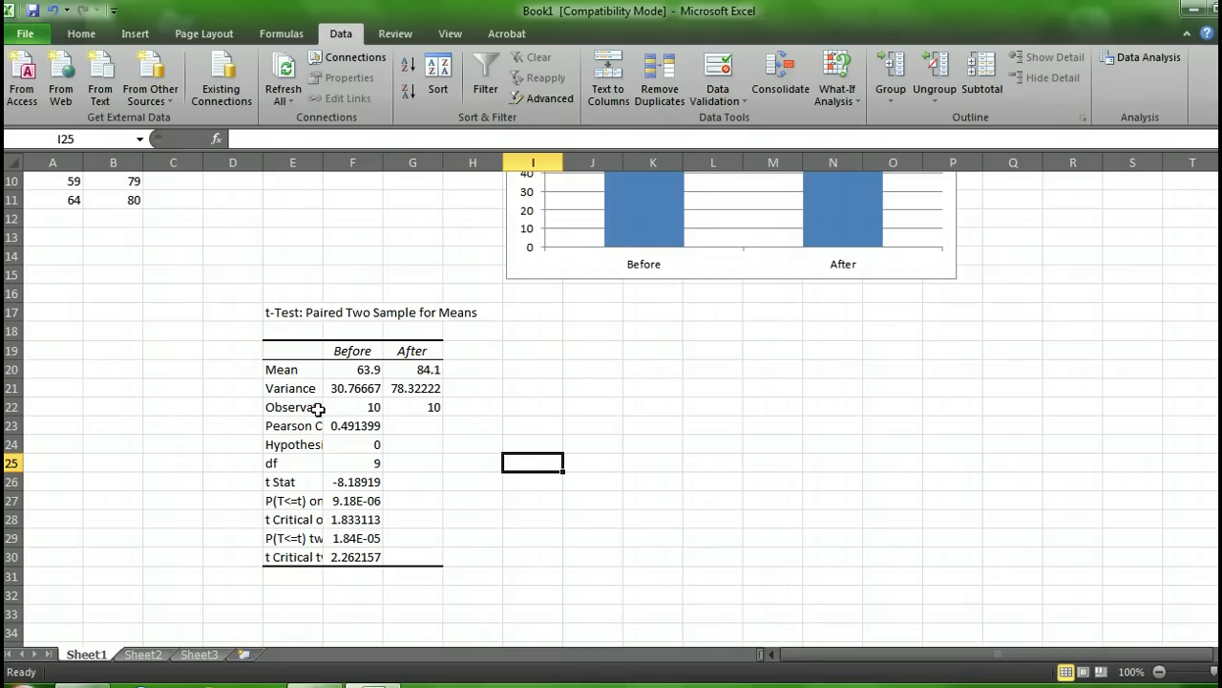
left_click_drag(290, 374, 401, 375)
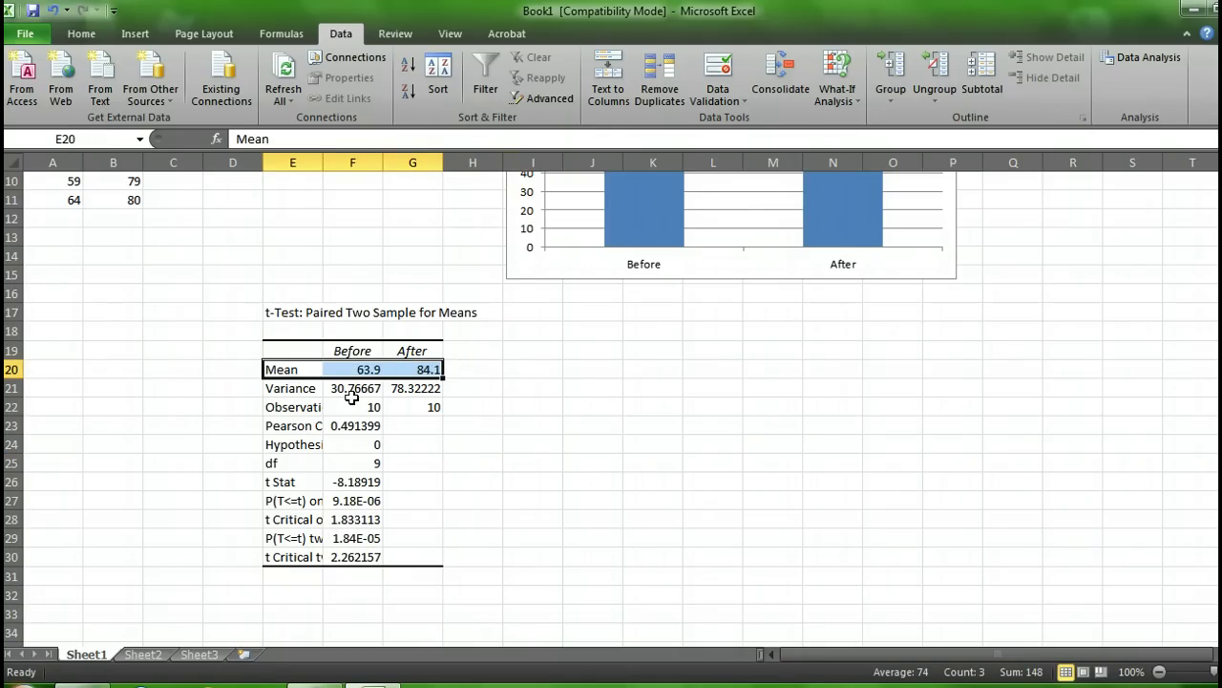
scroll(352, 397, "up", 3)
left_click_drag(364, 201, 426, 205)
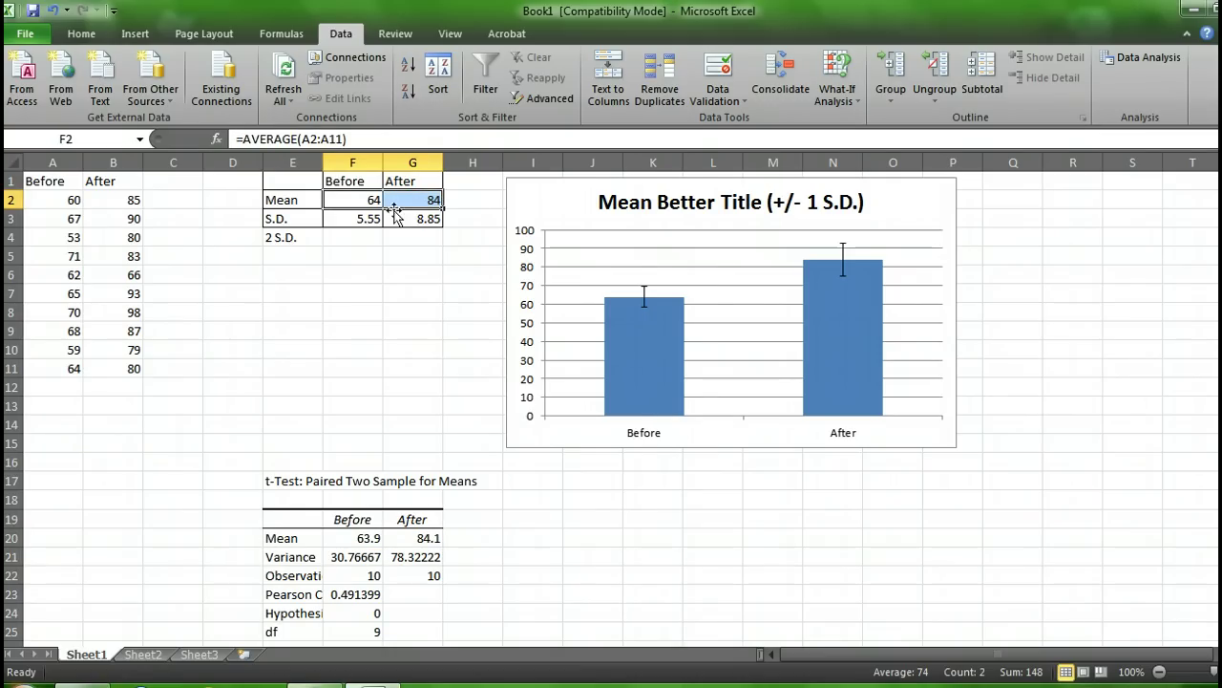
left_click_drag(48, 197, 111, 341)
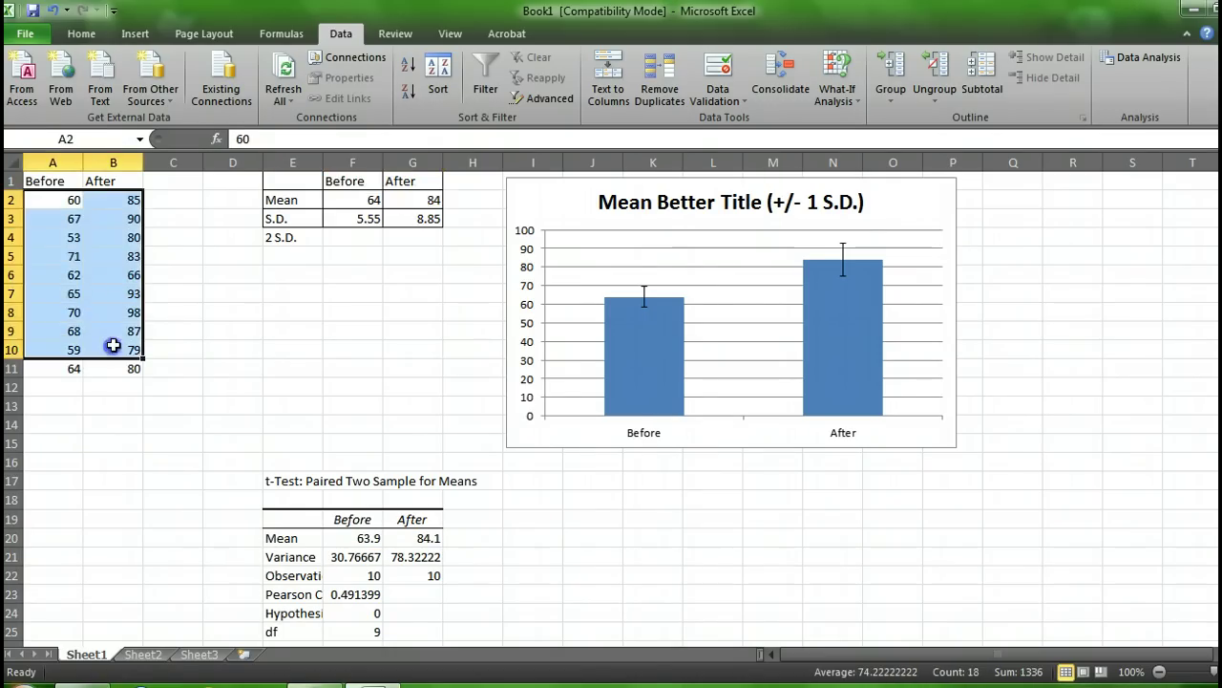
scroll(335, 300, "down", 2)
left_click(452, 447)
left_click(367, 422)
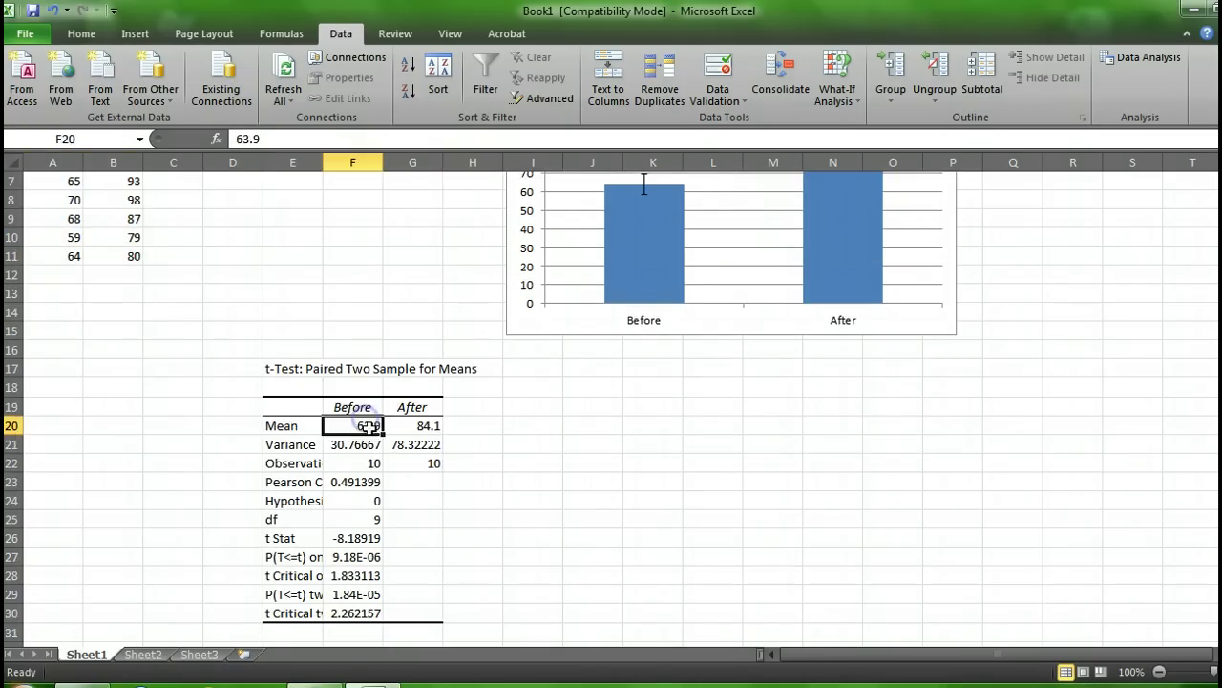
Step: Clear the Variance row, E21:G21, from the t-test output table
left_click(366, 447)
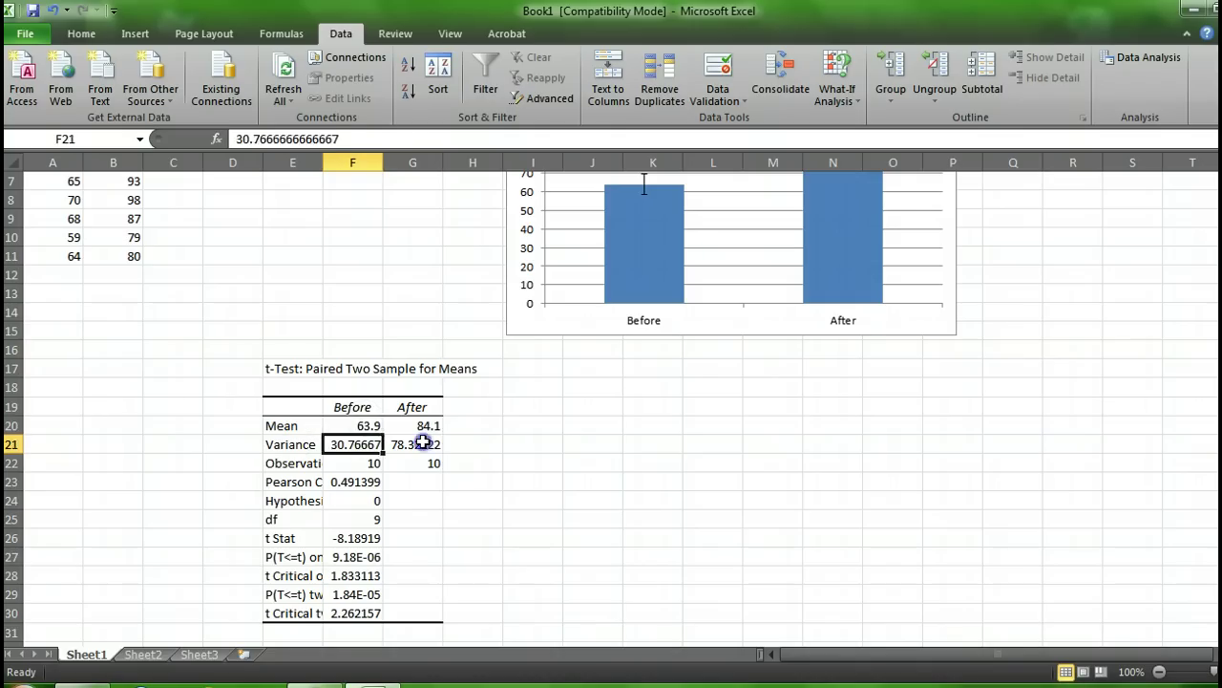
left_click(420, 445)
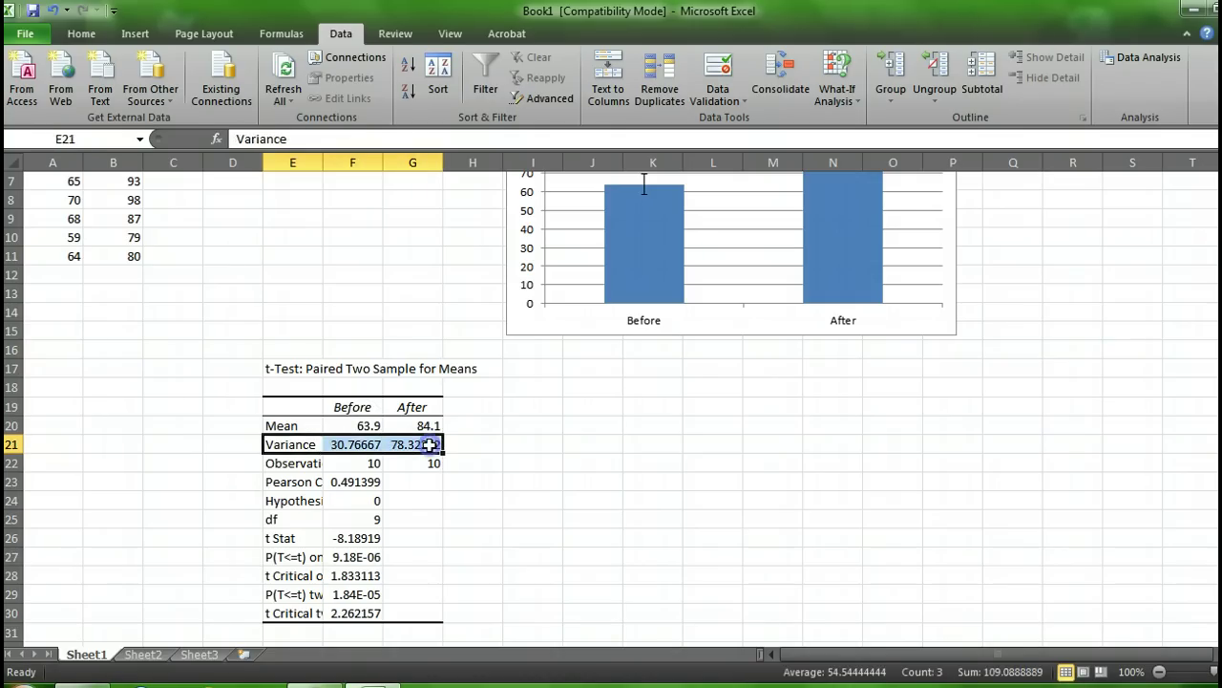
key("Delete")
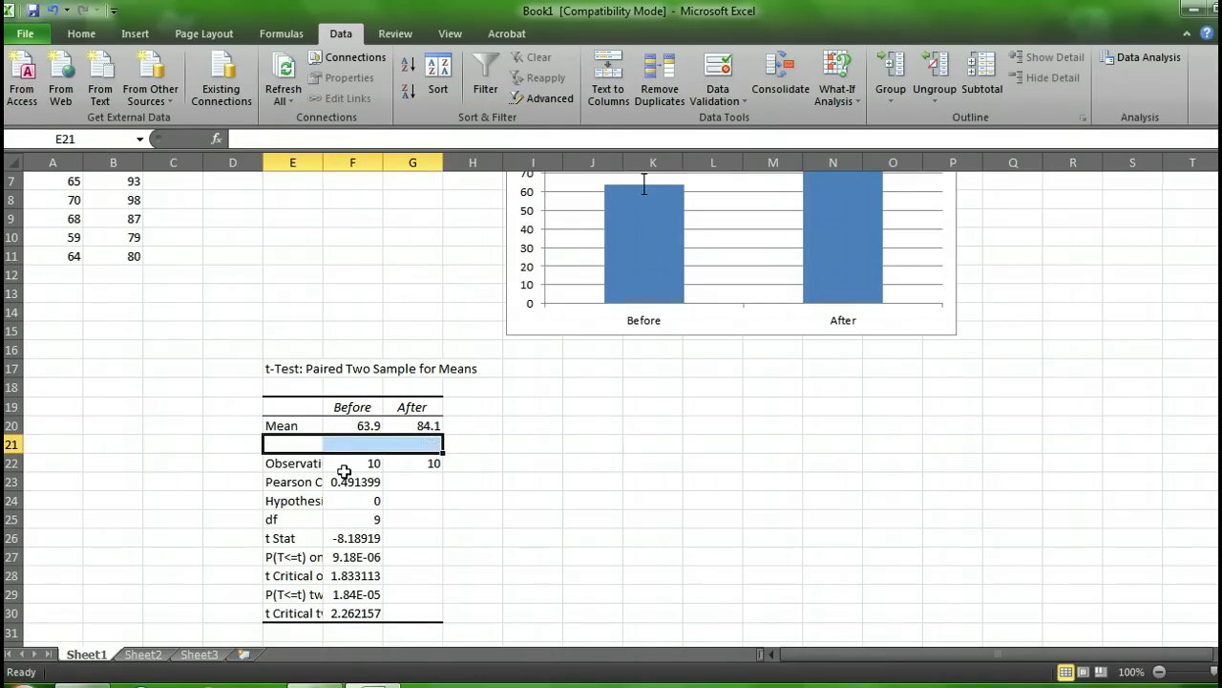
Step: Clear the Observations and Pearson Correlation rows, E22:G23, from the t-test output table
left_click(350, 467)
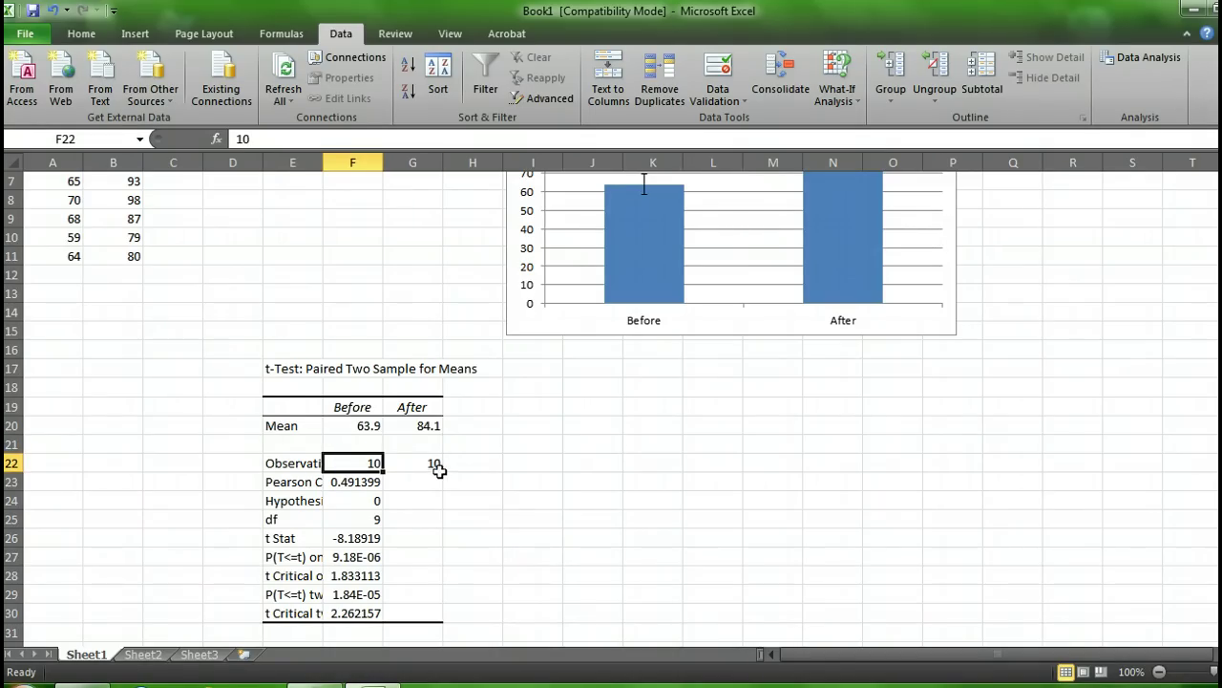
left_click(304, 520)
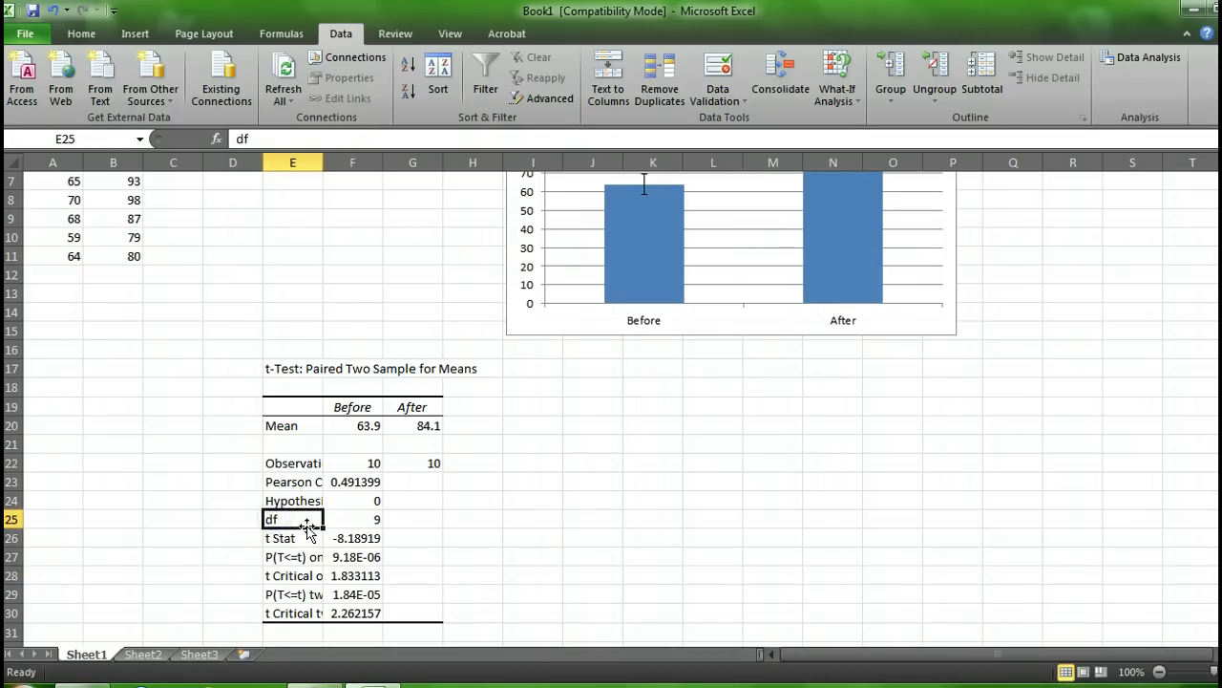
left_click_drag(300, 463, 442, 480)
key("Delete")
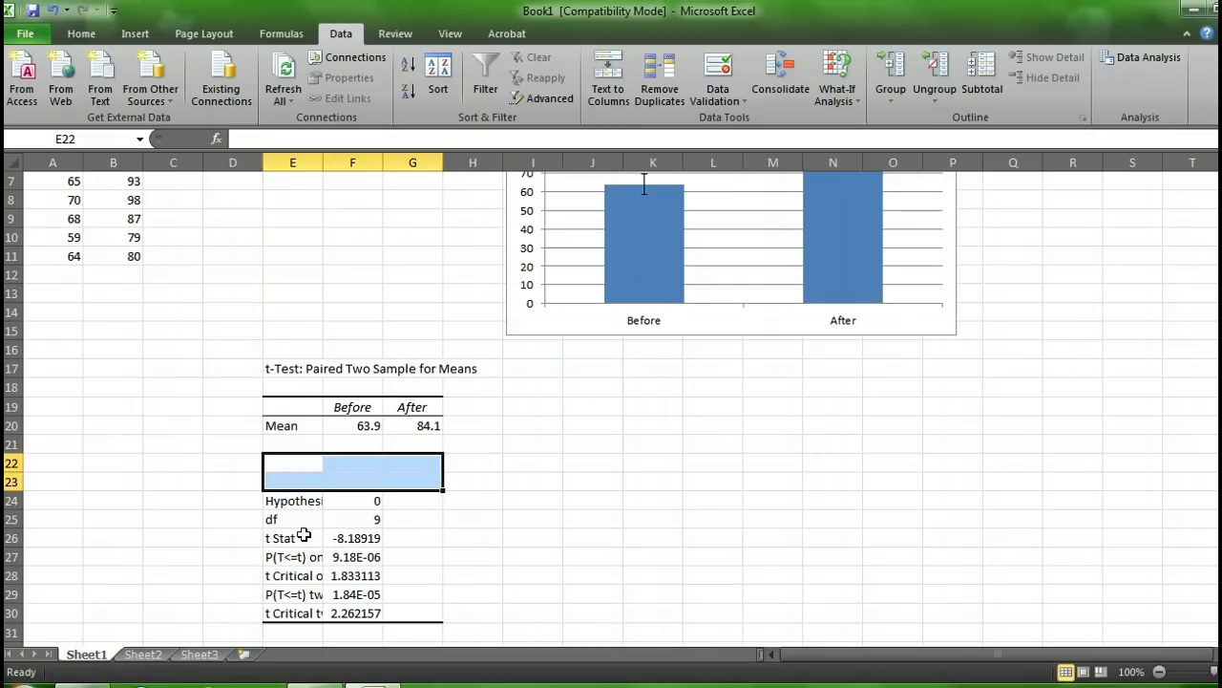
Step: Clear the Hypothesized Mean Difference row, E24:F24, from the t-test output table
left_click(304, 499)
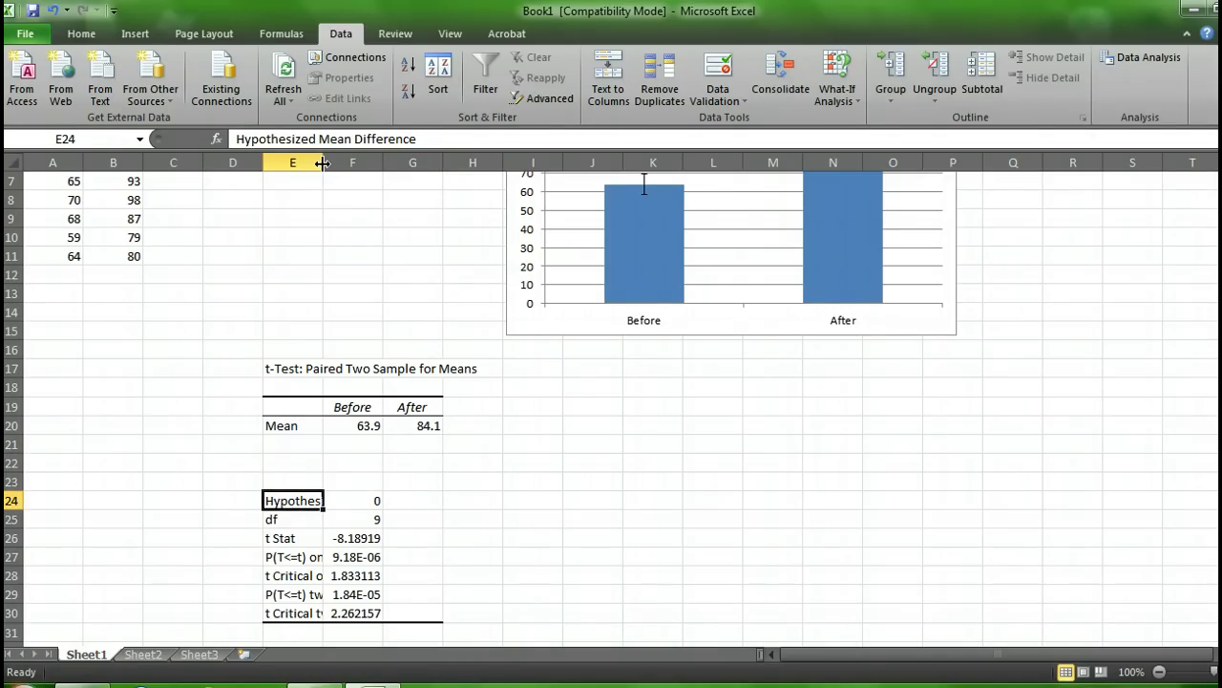
left_click(353, 504)
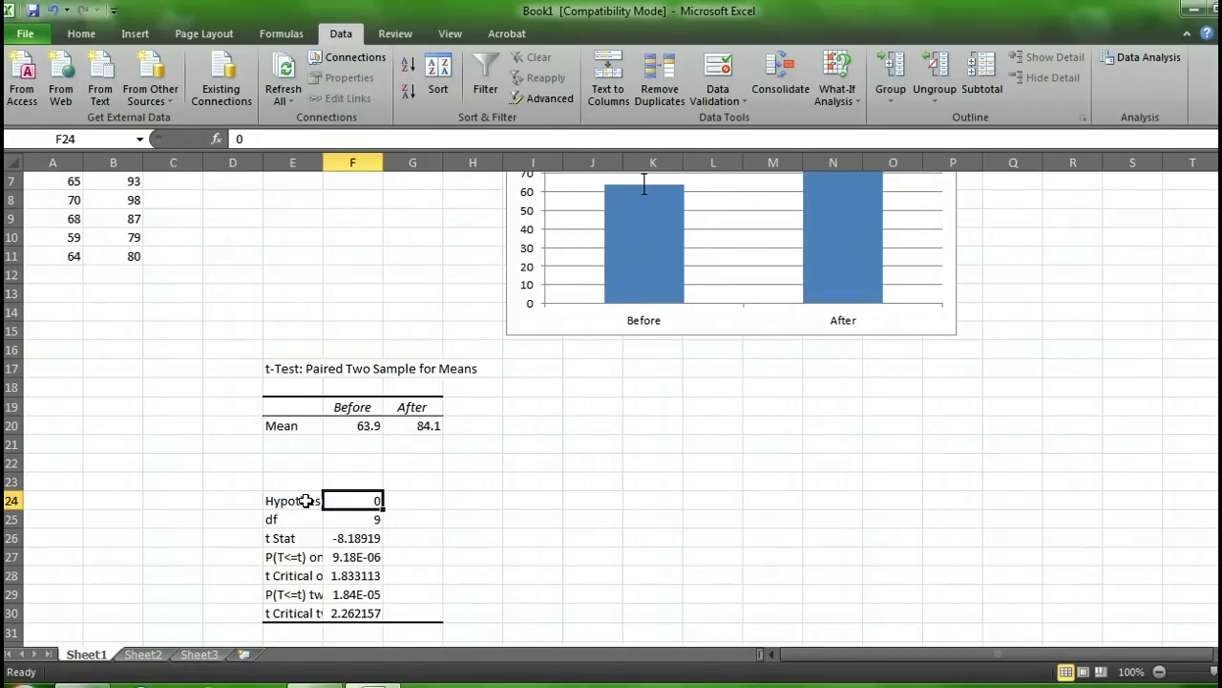
left_click_drag(305, 500, 349, 499)
key("Delete")
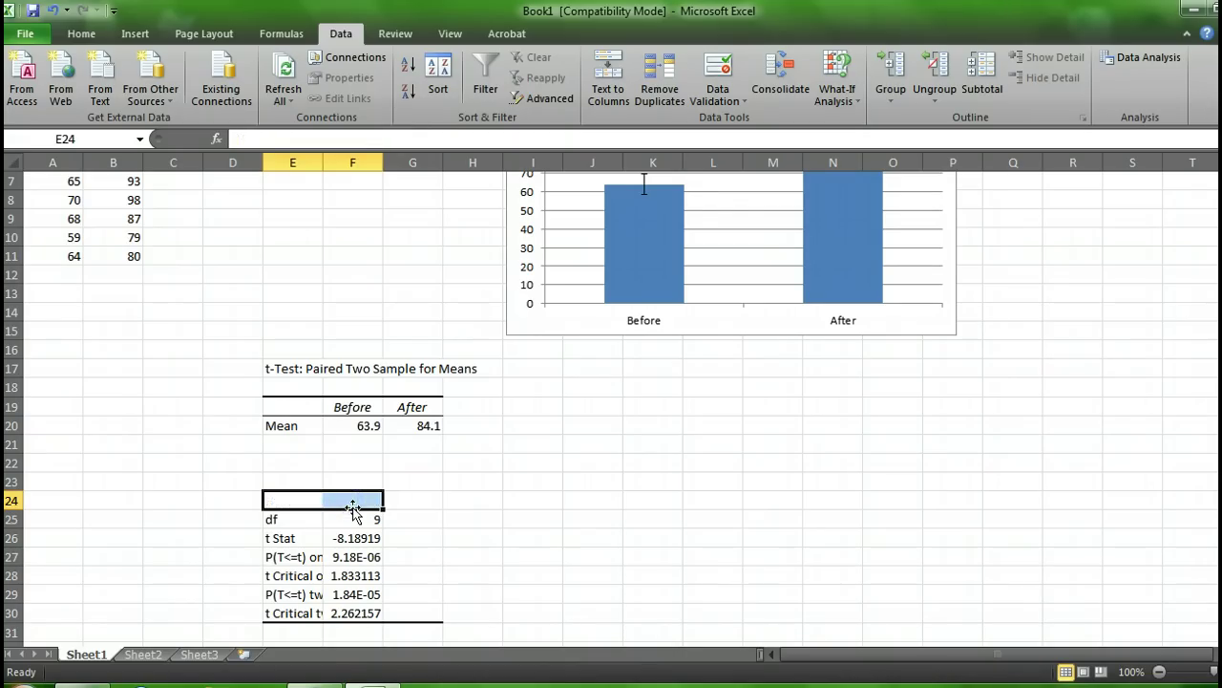
Step: Rename the t Stat label in E26 as "Calculated T-Value"
left_click(372, 520)
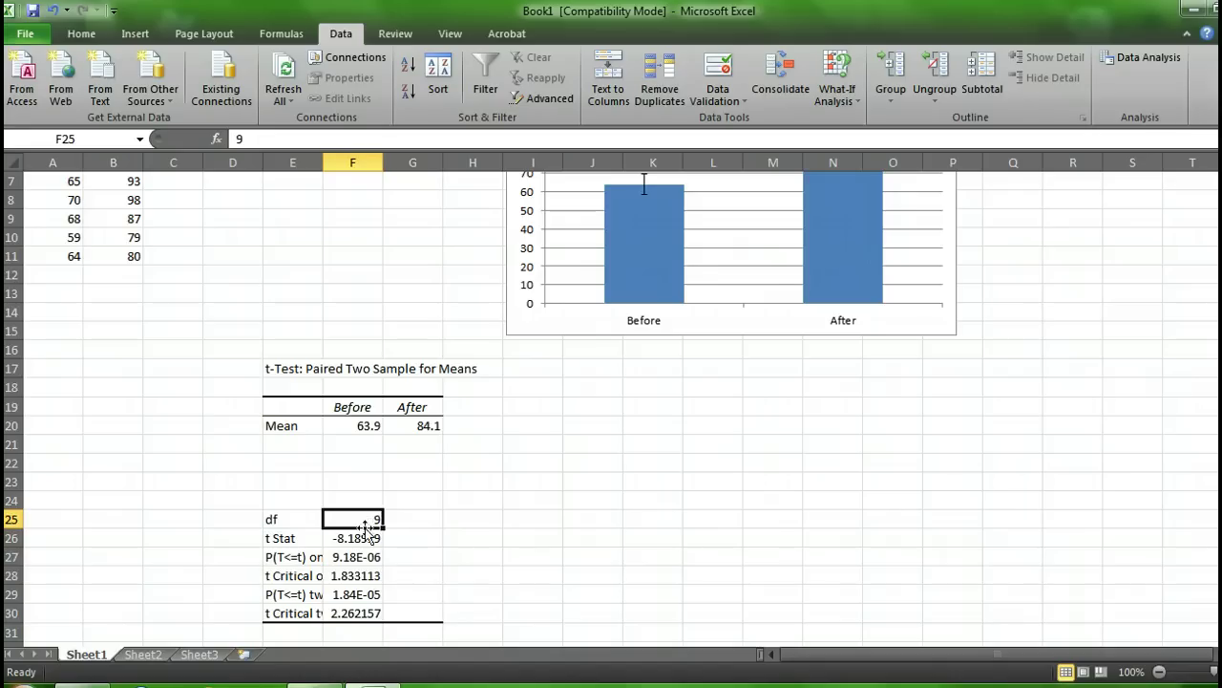
left_click(293, 541)
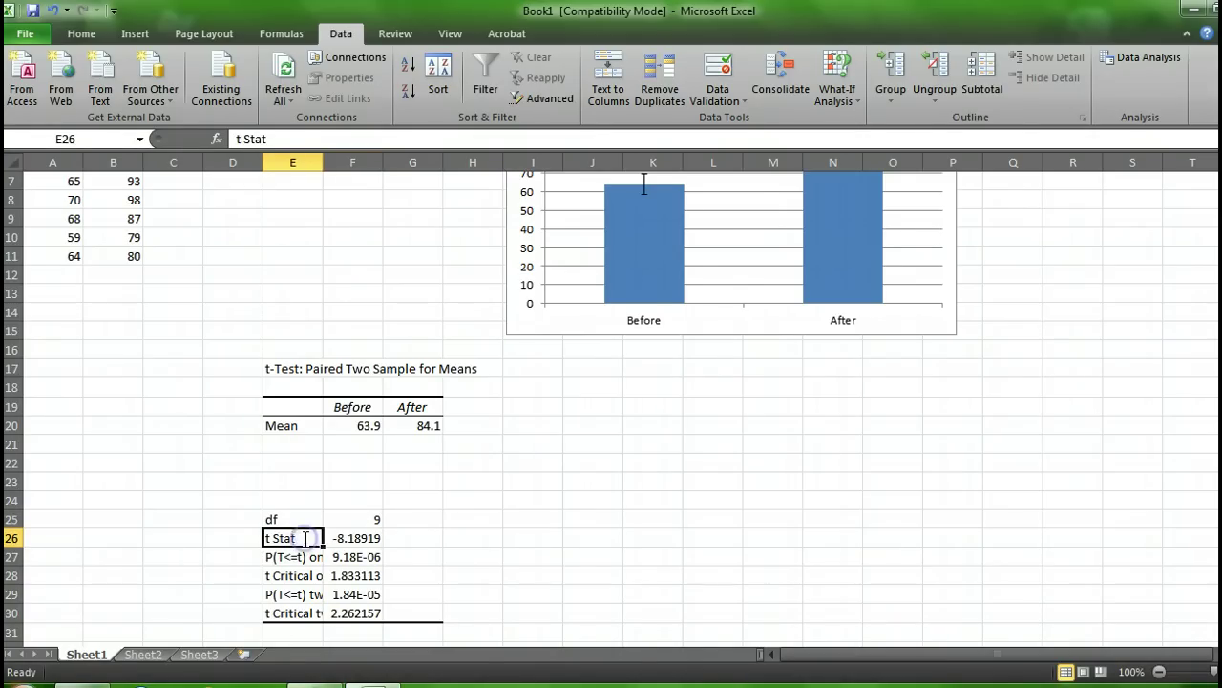
double_click(304, 538)
left_click_drag(315, 537, 229, 537)
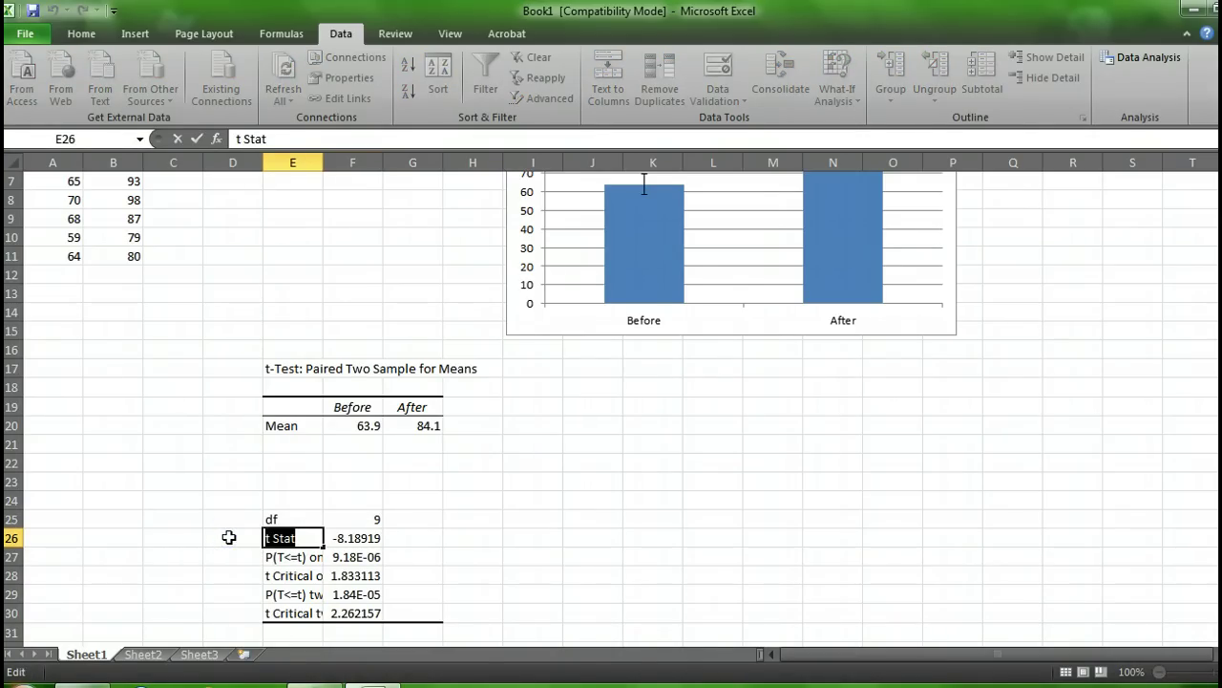
type("Calculated T")
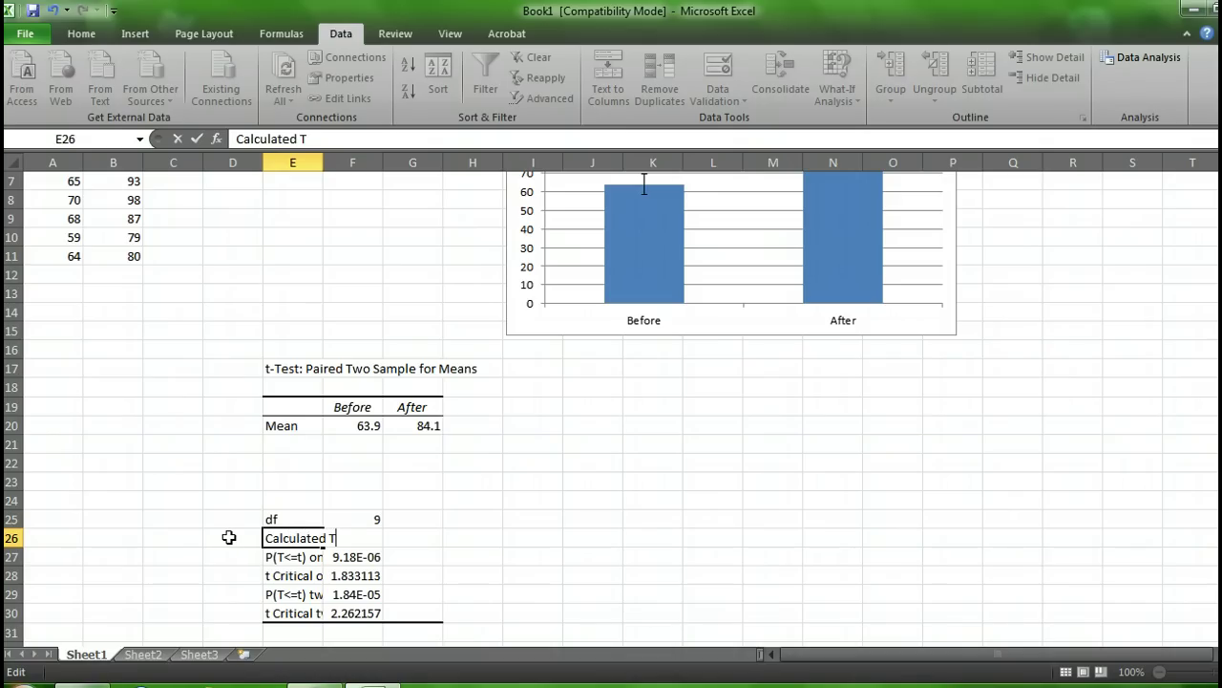
type("-Value")
key("Return")
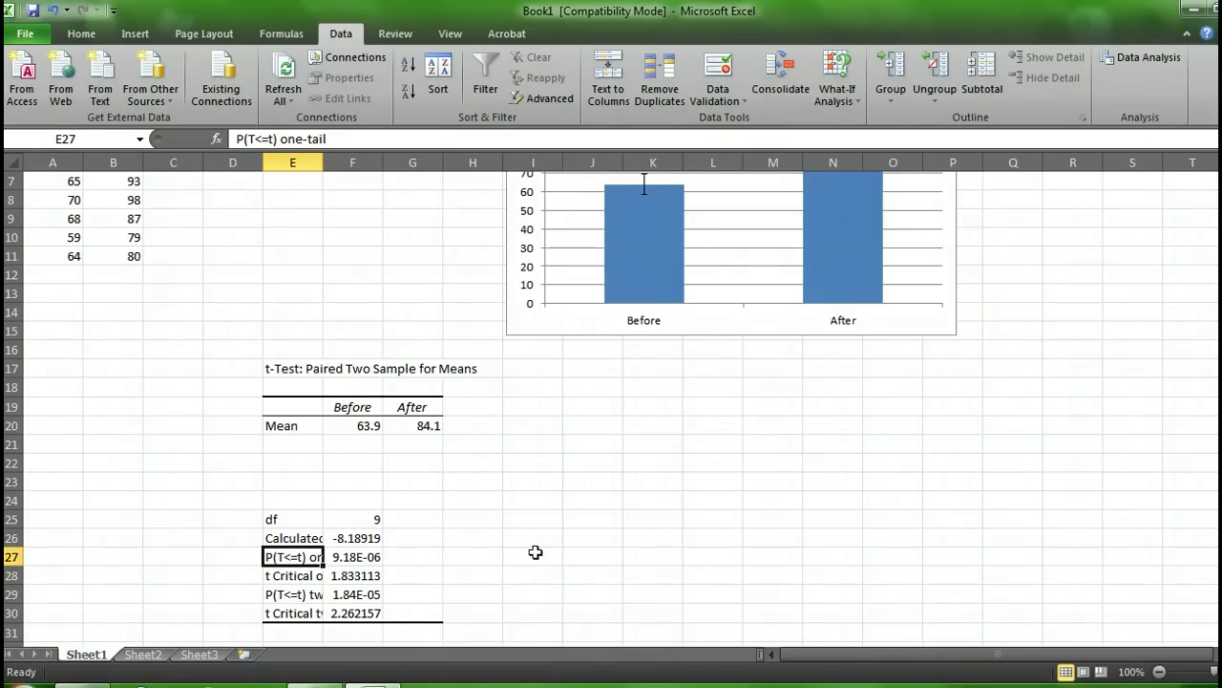
Step: Widen column E so that the t-test table's row labels fit in full
left_click_drag(323, 162, 400, 181)
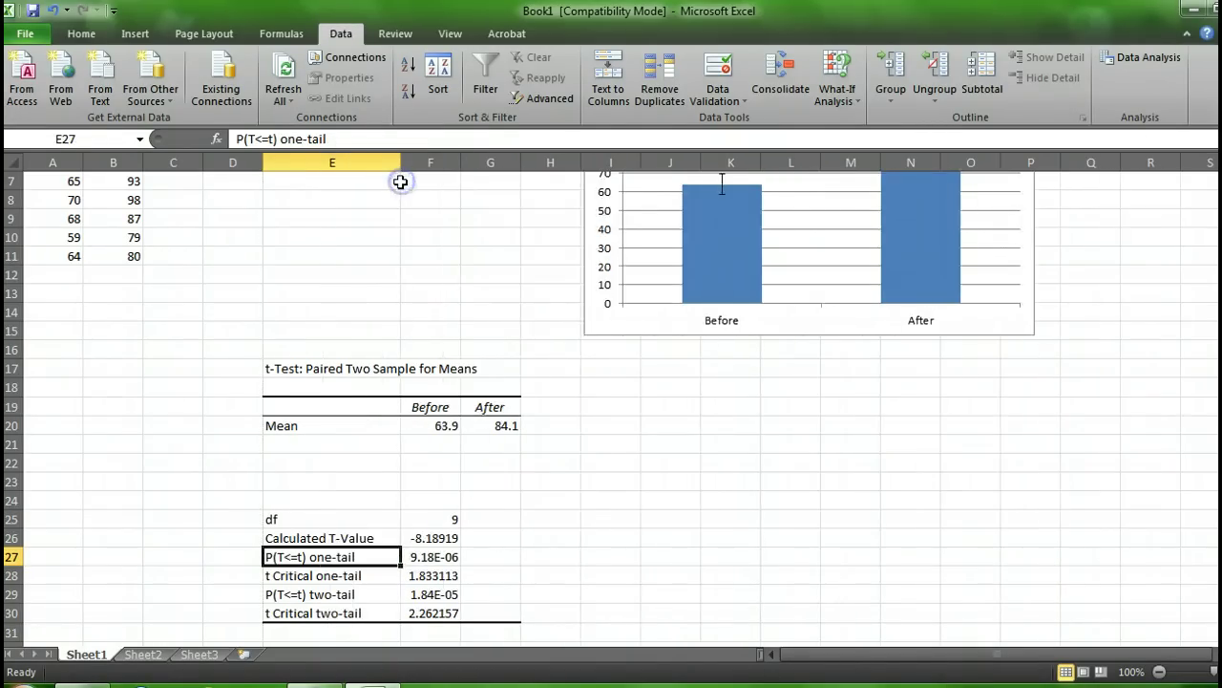
left_click(576, 538)
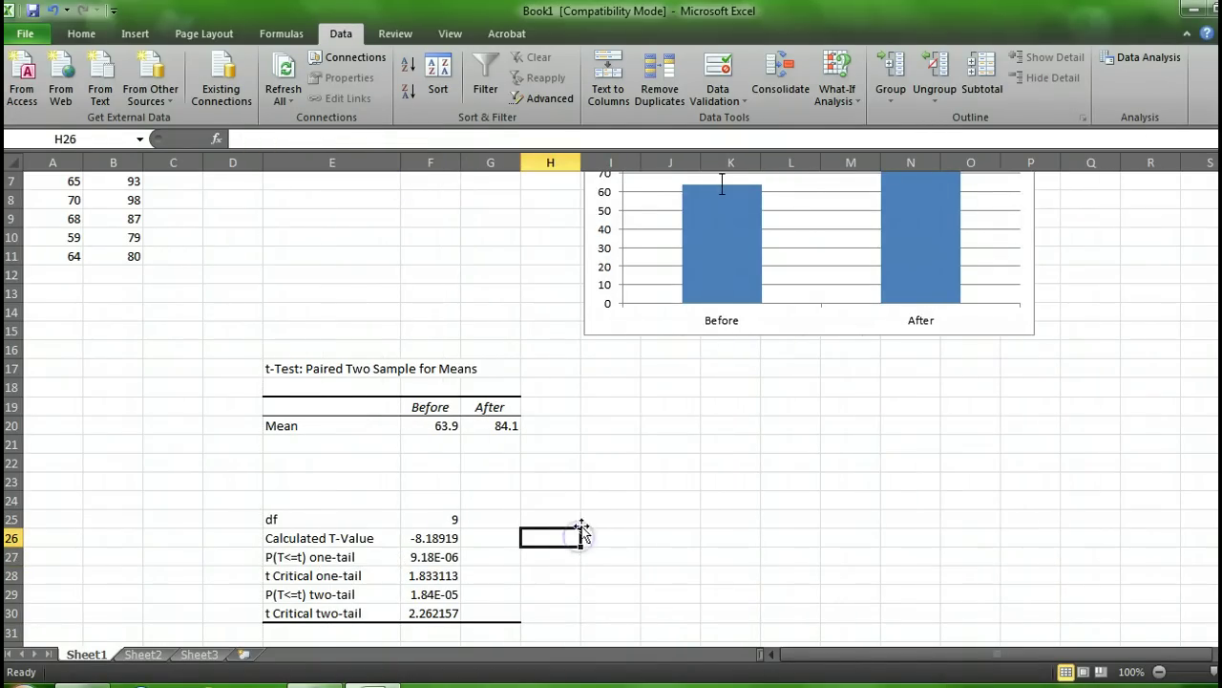
left_click(453, 531)
Step: Fill the Mean row of the t-test table, E20:G20, with yellow
left_click_drag(322, 431, 504, 426)
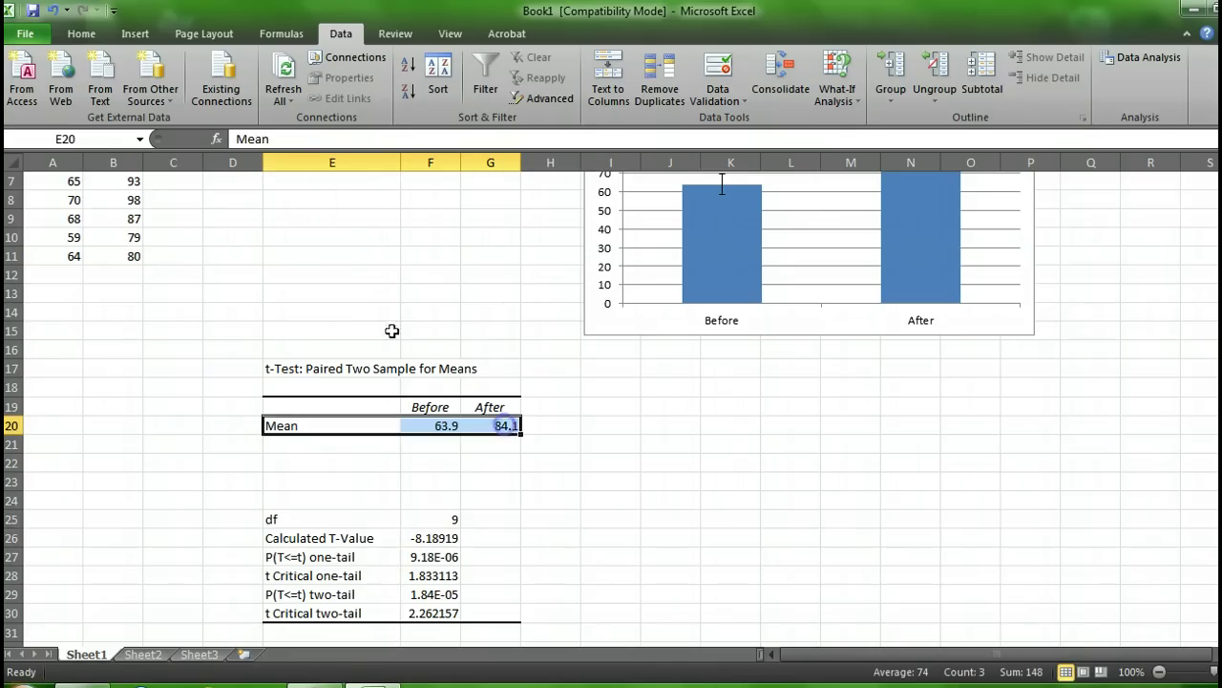
left_click(81, 33)
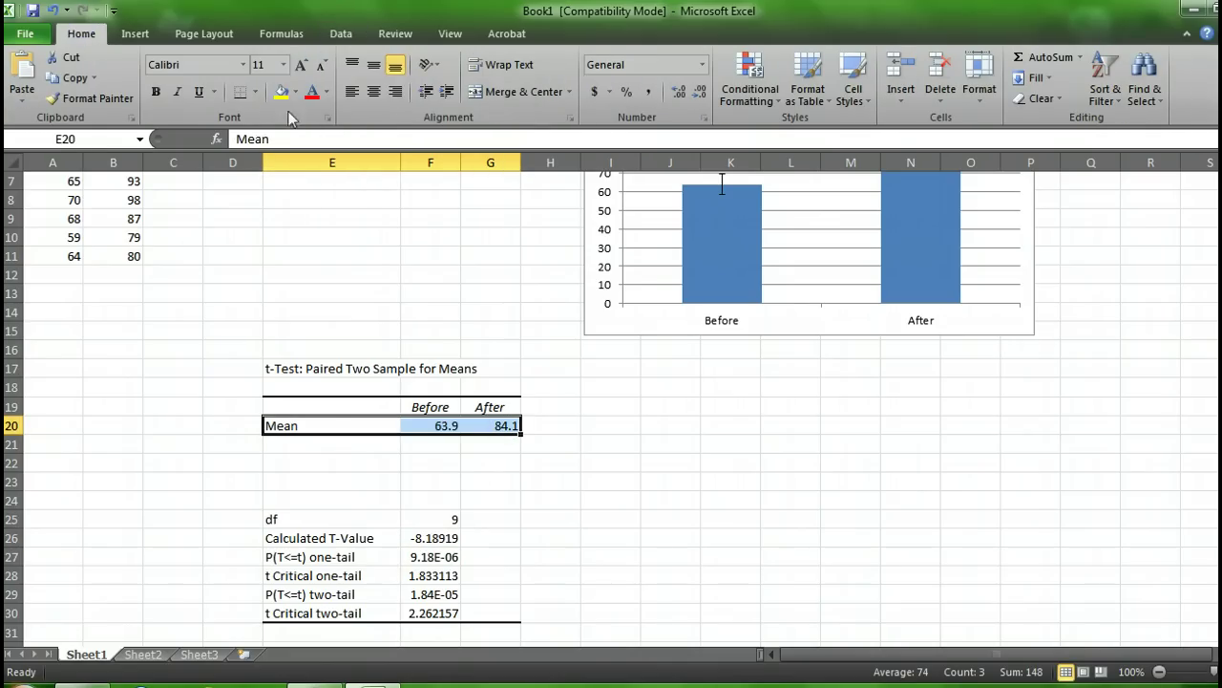
left_click(280, 91)
left_click(611, 386)
Step: Fill the Calculated T-Value row, E26:F26, and the df row, E25:F25, with yellow
left_click(359, 540)
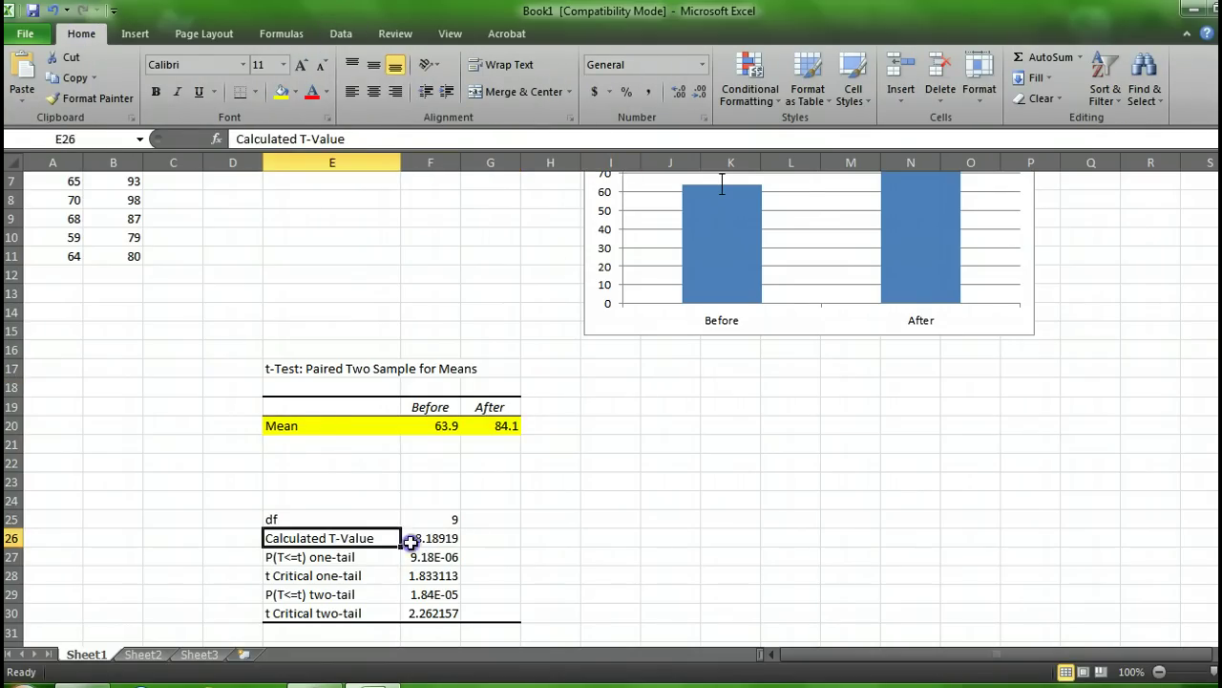
left_click_drag(410, 541, 420, 540)
left_click(281, 92)
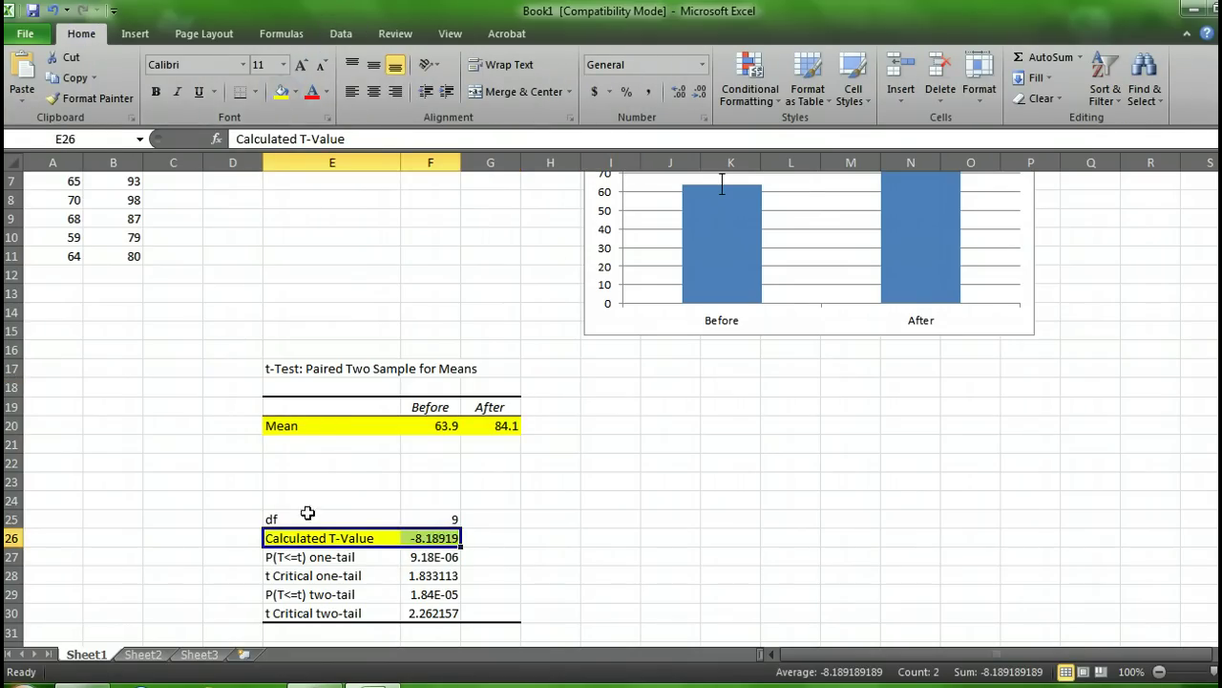
left_click_drag(308, 513, 428, 517)
left_click(281, 91)
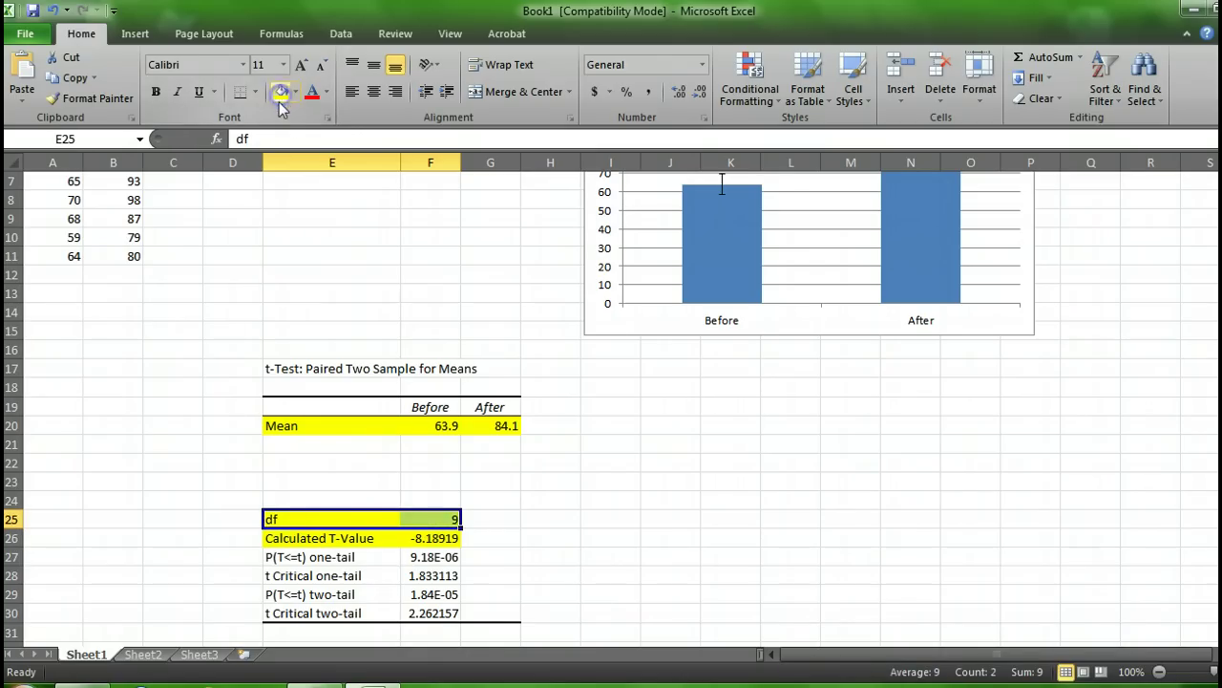
left_click(407, 574)
left_click(327, 516)
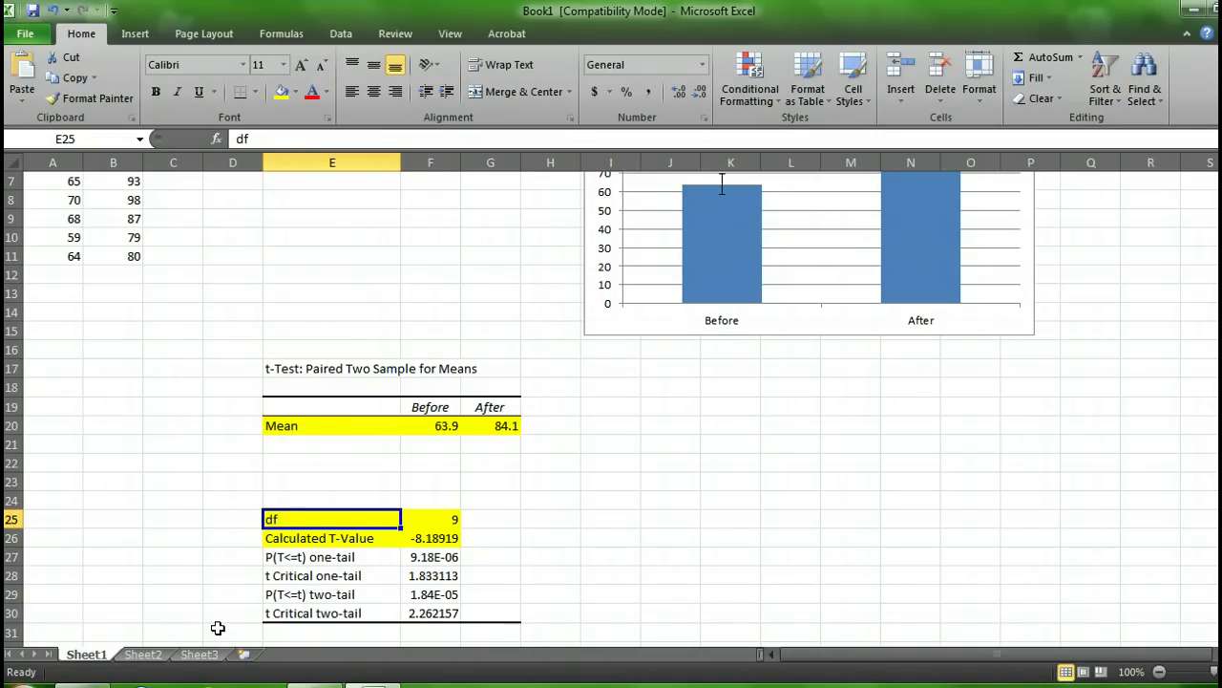
Step: Fill the t Critical two-tail row, E30:F30, with yellow
left_click_drag(273, 613, 440, 616)
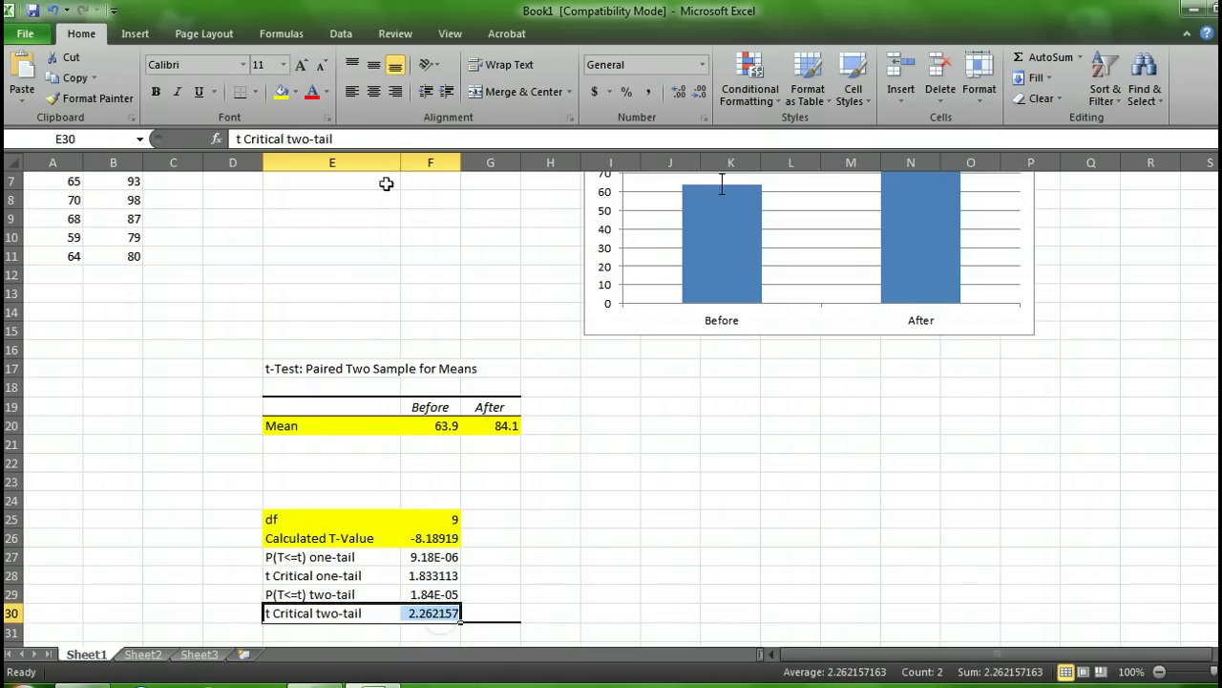
left_click(280, 92)
left_click(558, 573)
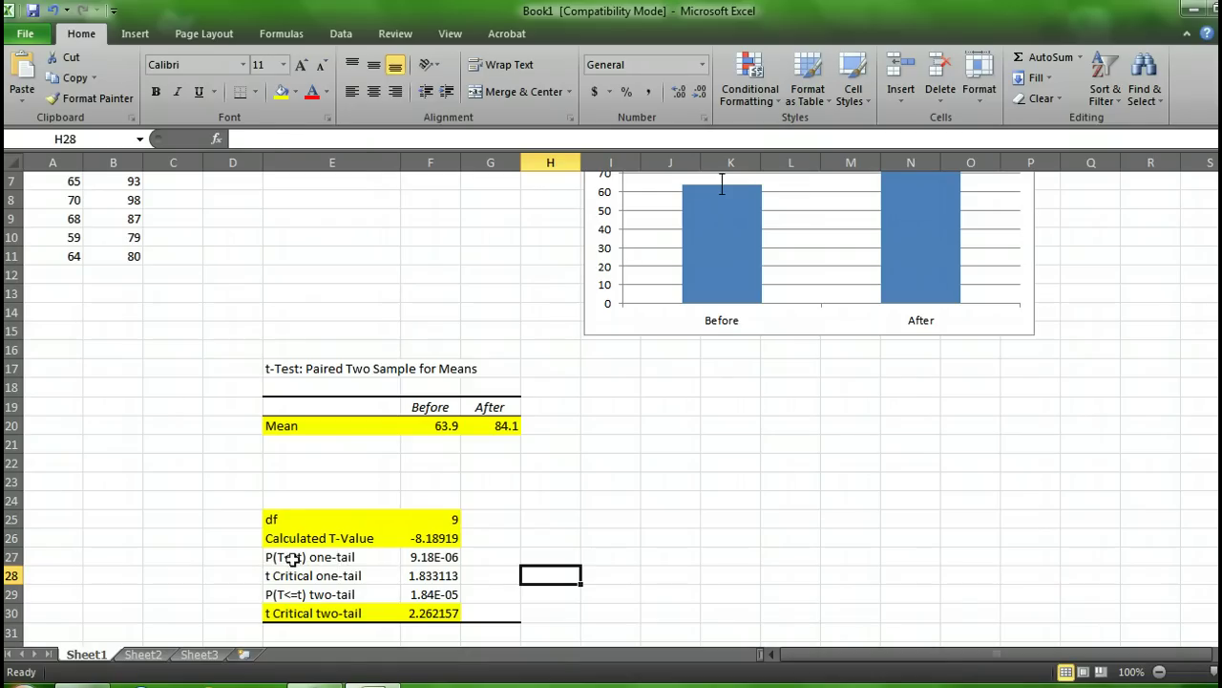
Step: Clear the P(T<=t) one-tail and t Critical one-tail rows, E27:F28, from the t-test table
left_click_drag(292, 560, 430, 592)
key("Delete")
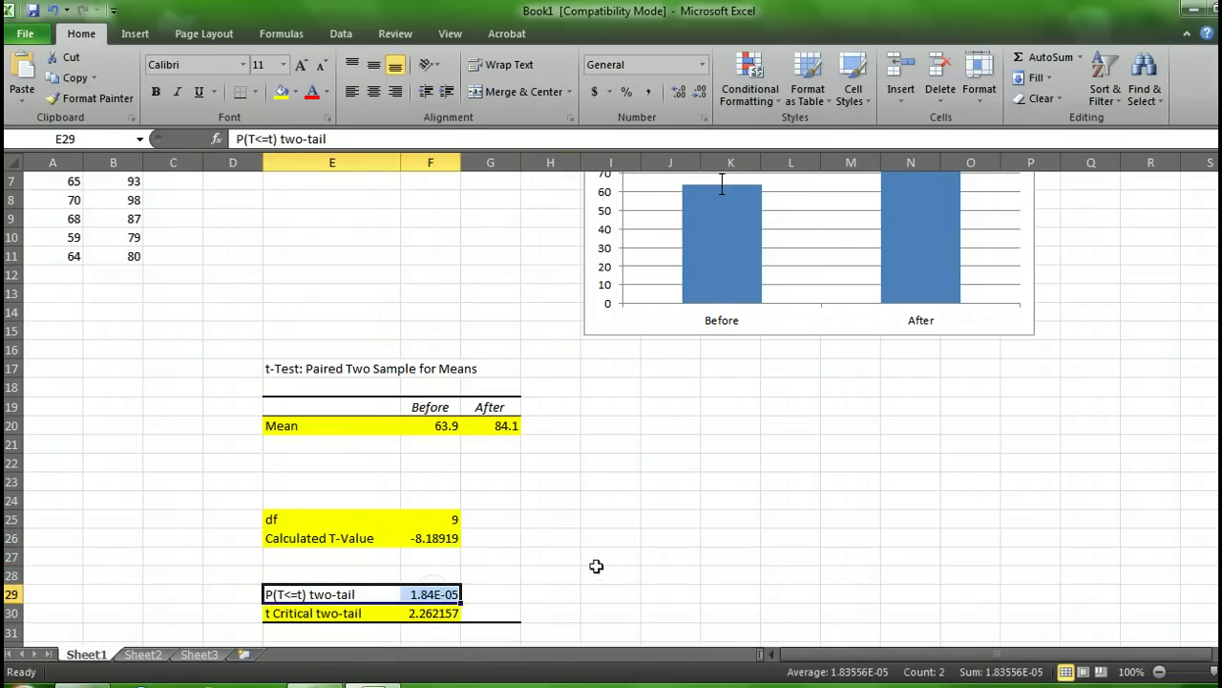
left_click(599, 557)
Step: Compare the calculated t-value with the two-tail critical value and clear the P(T<=t) two-tail row, E29:F29
left_click(363, 537)
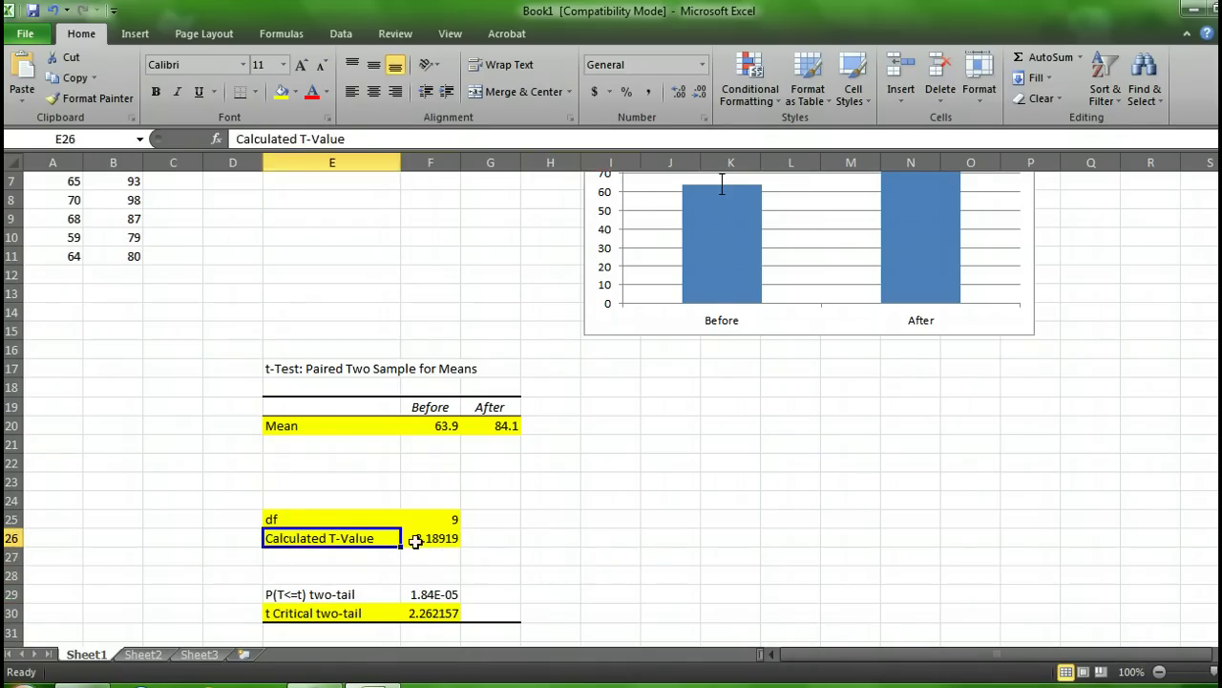
left_click(416, 541)
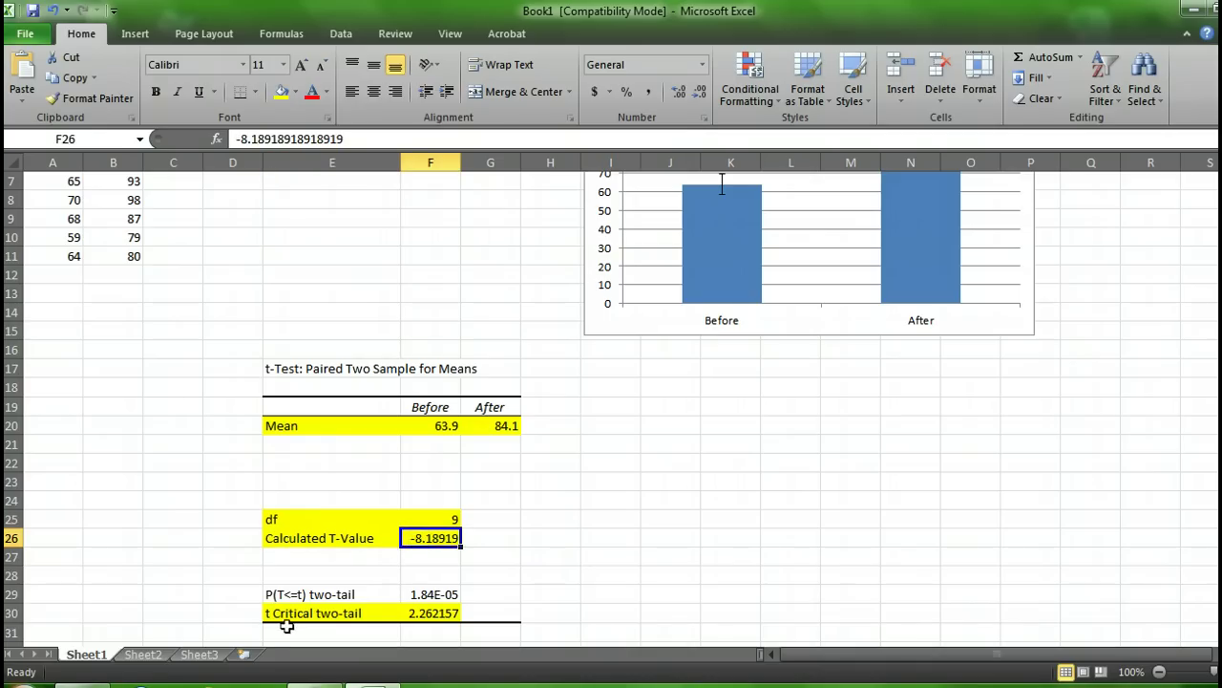
left_click(417, 615)
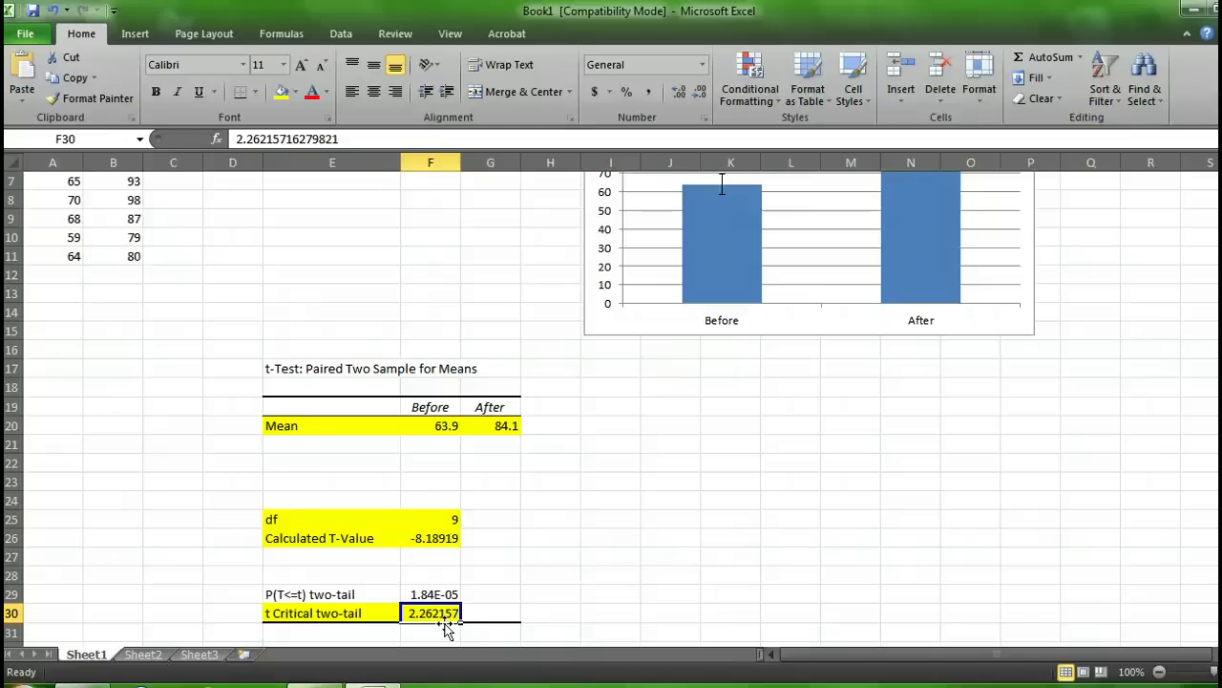
left_click(453, 539)
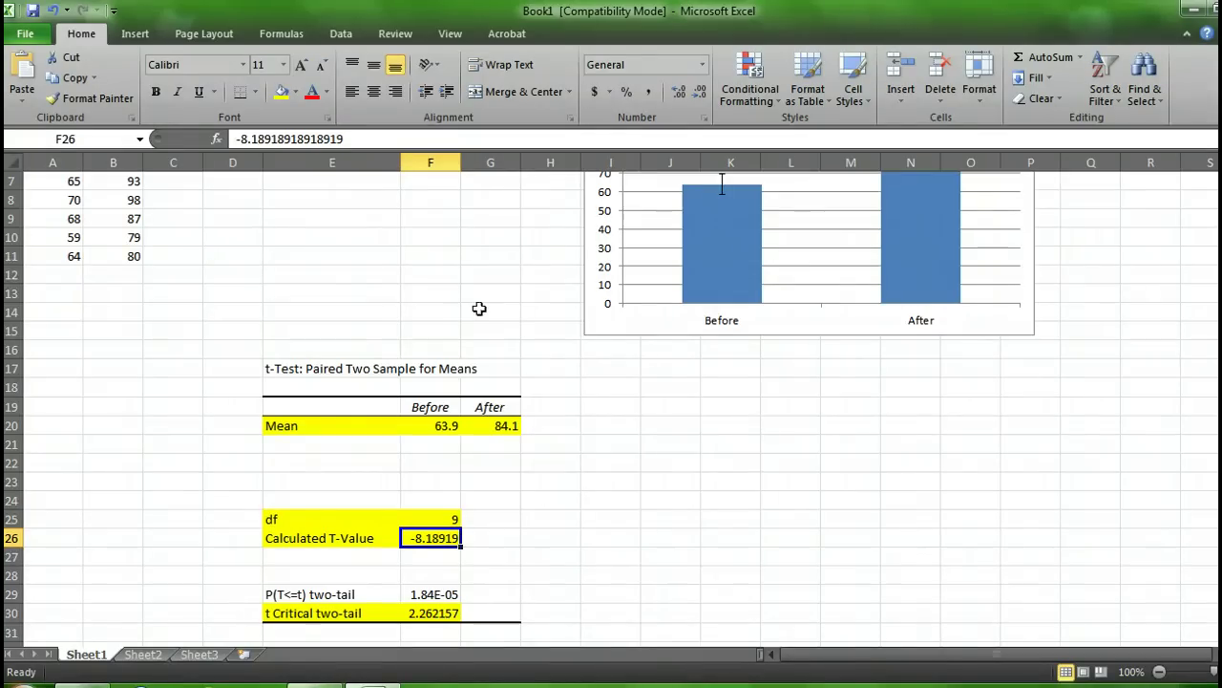
scroll(693, 590, "up", 2)
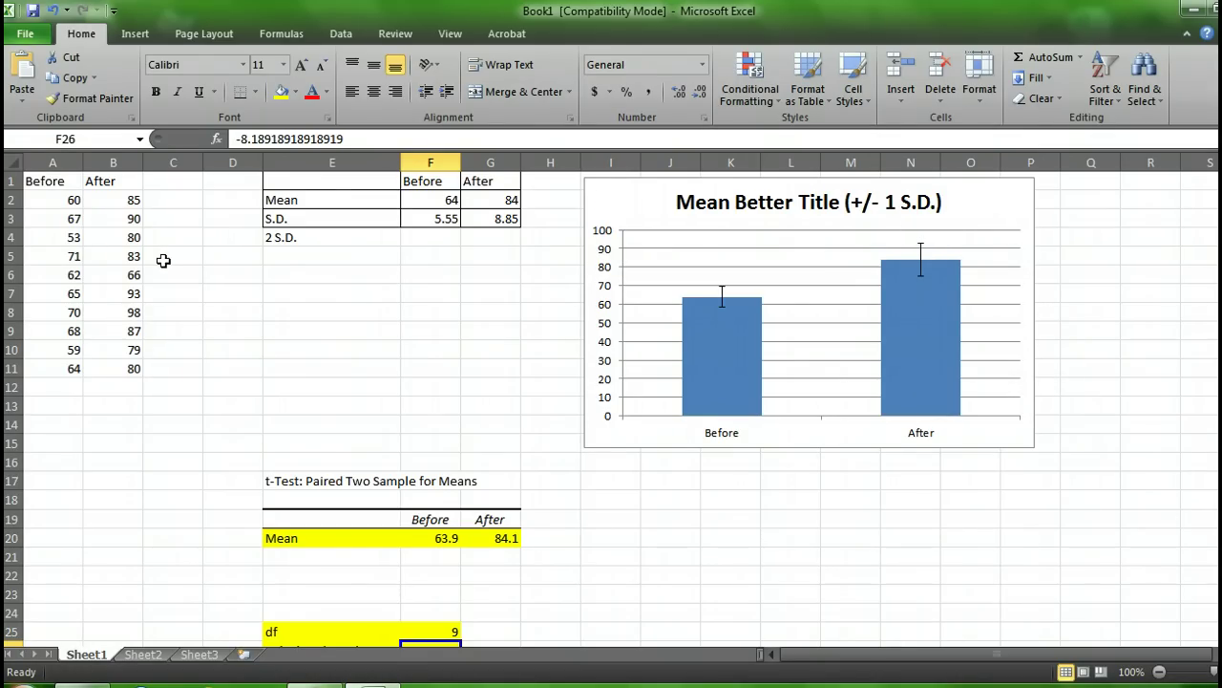
scroll(163, 260, "down", 4)
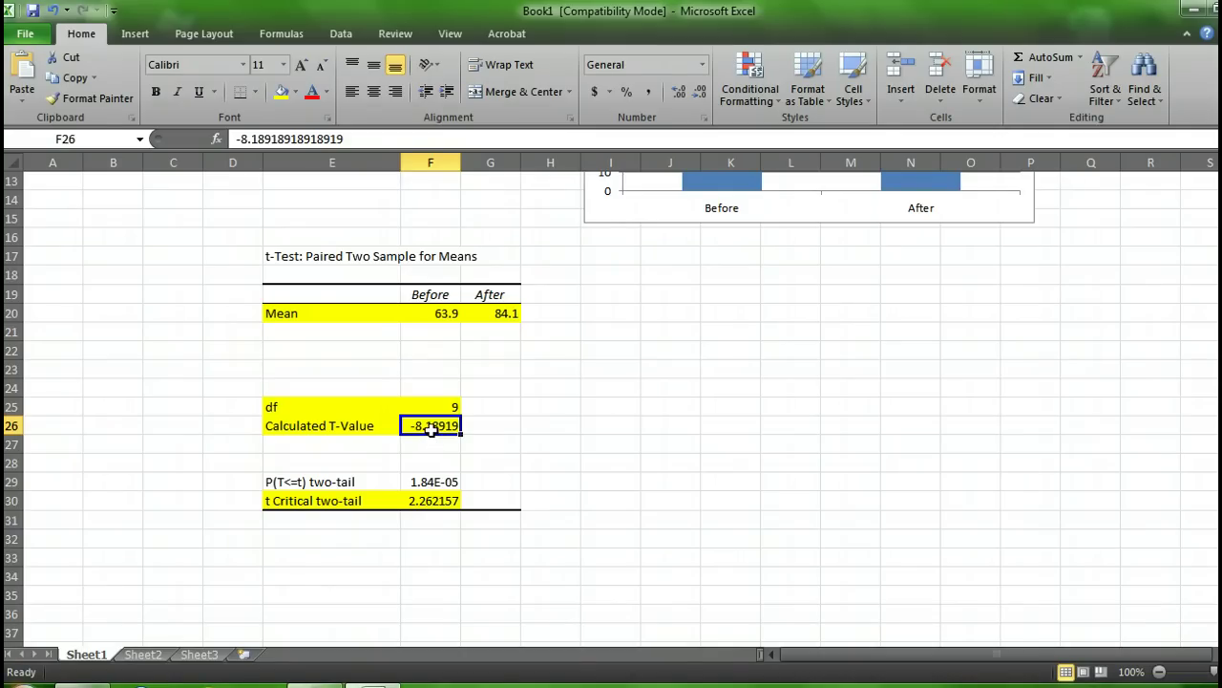
left_click(447, 497)
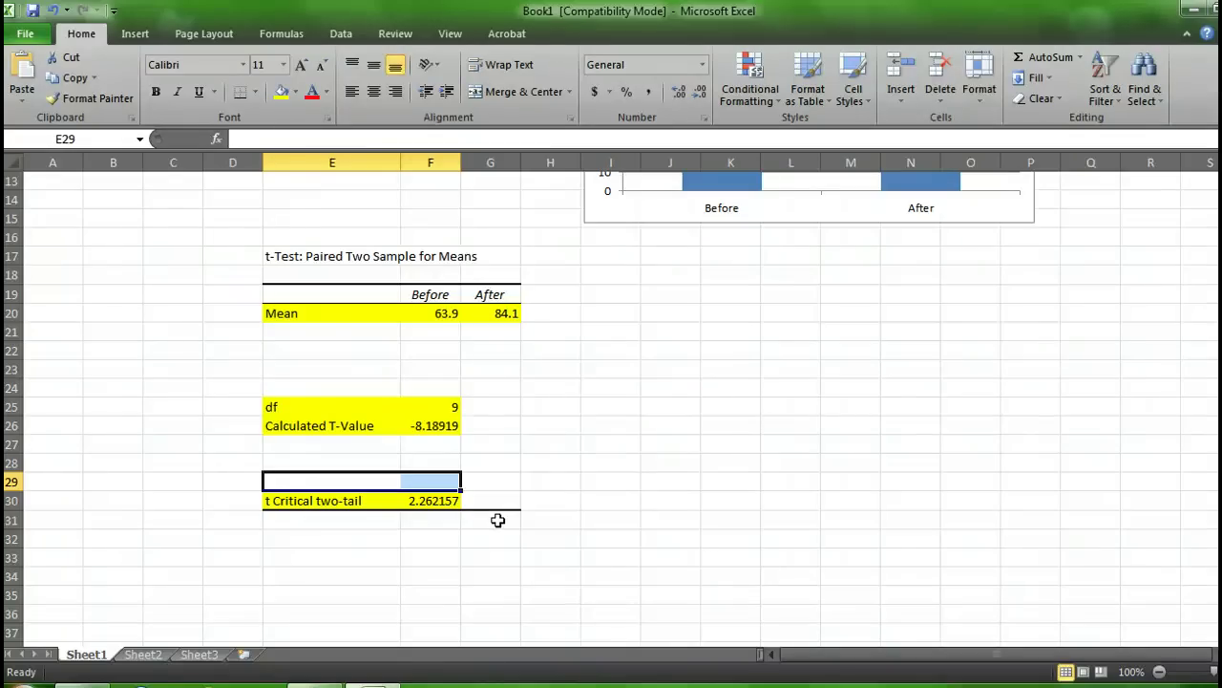
Step: Examine the degrees of freedom and compare the calculated t-value in F26 with the two-tail critical value in F30
left_click(420, 411)
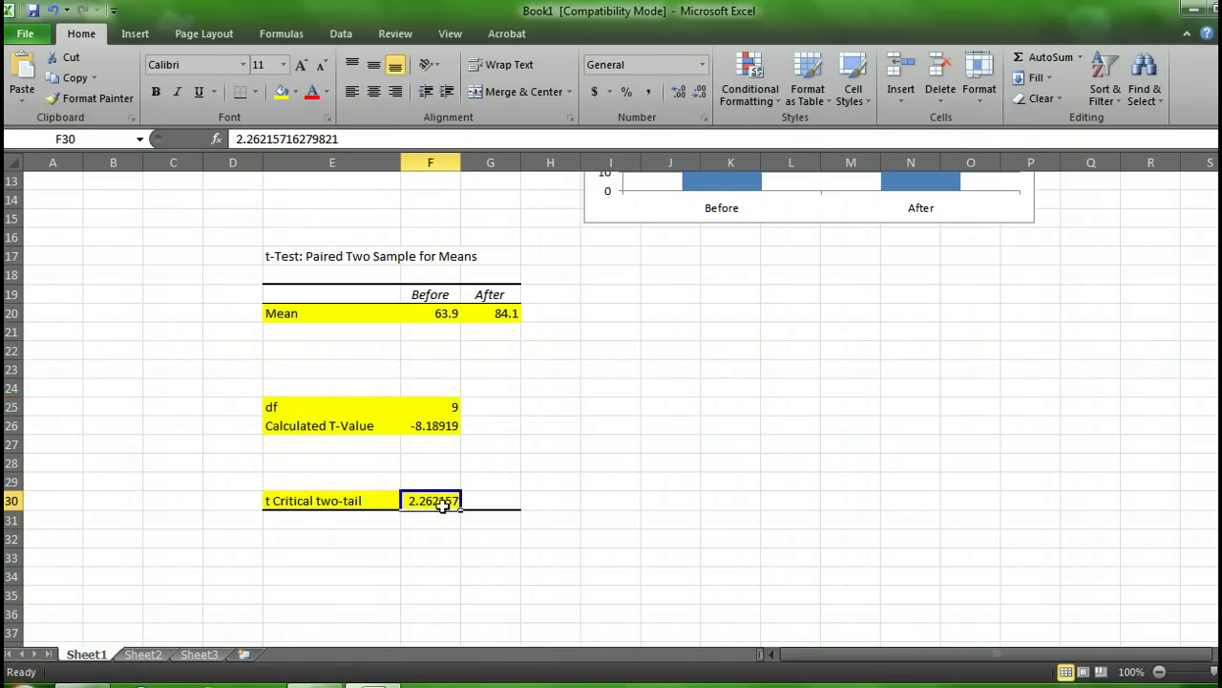
left_click(449, 407)
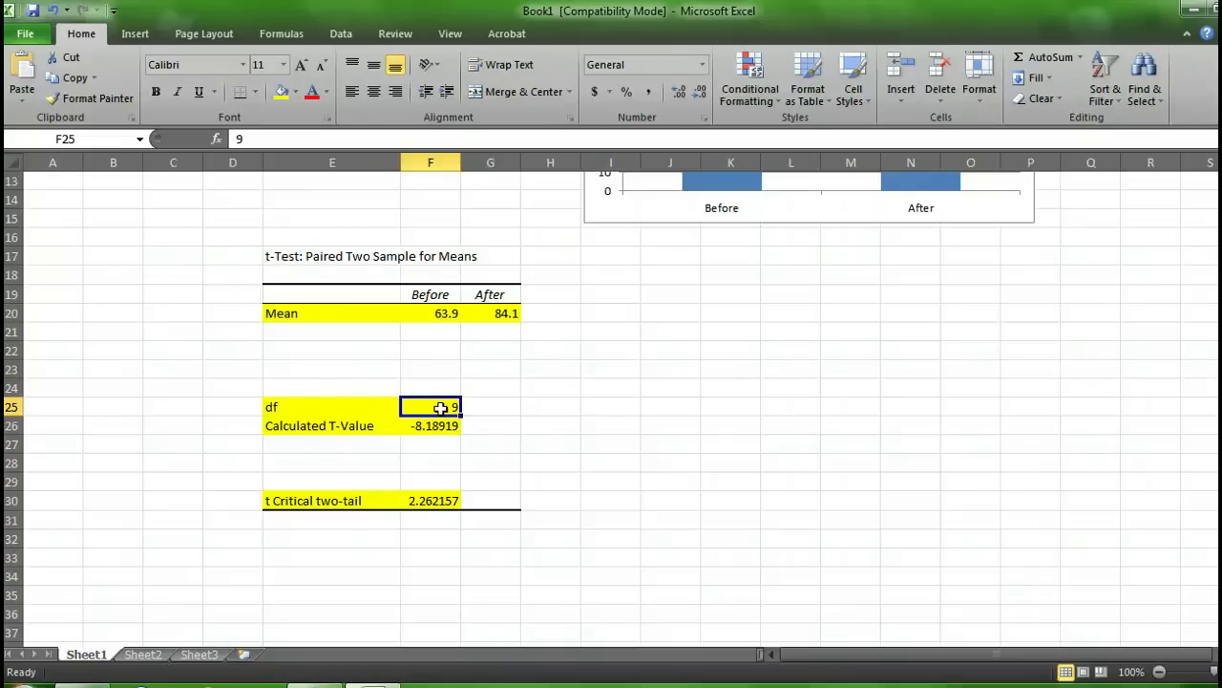
left_click_drag(464, 423, 444, 427)
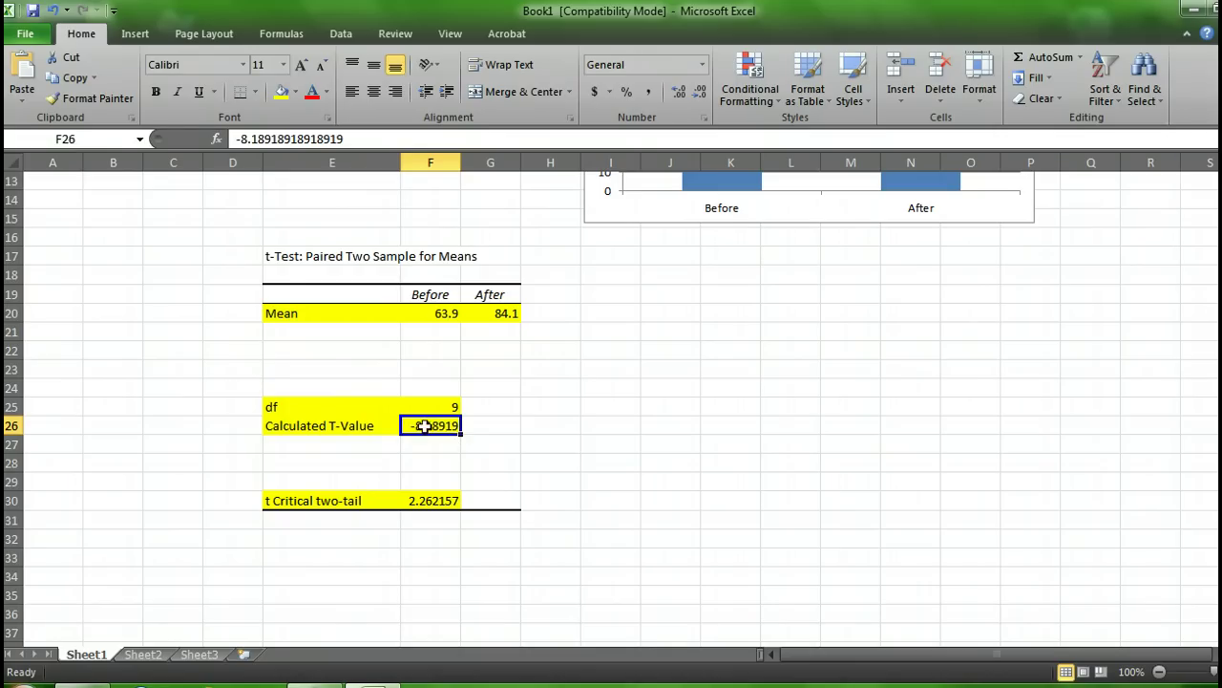
left_click(429, 503)
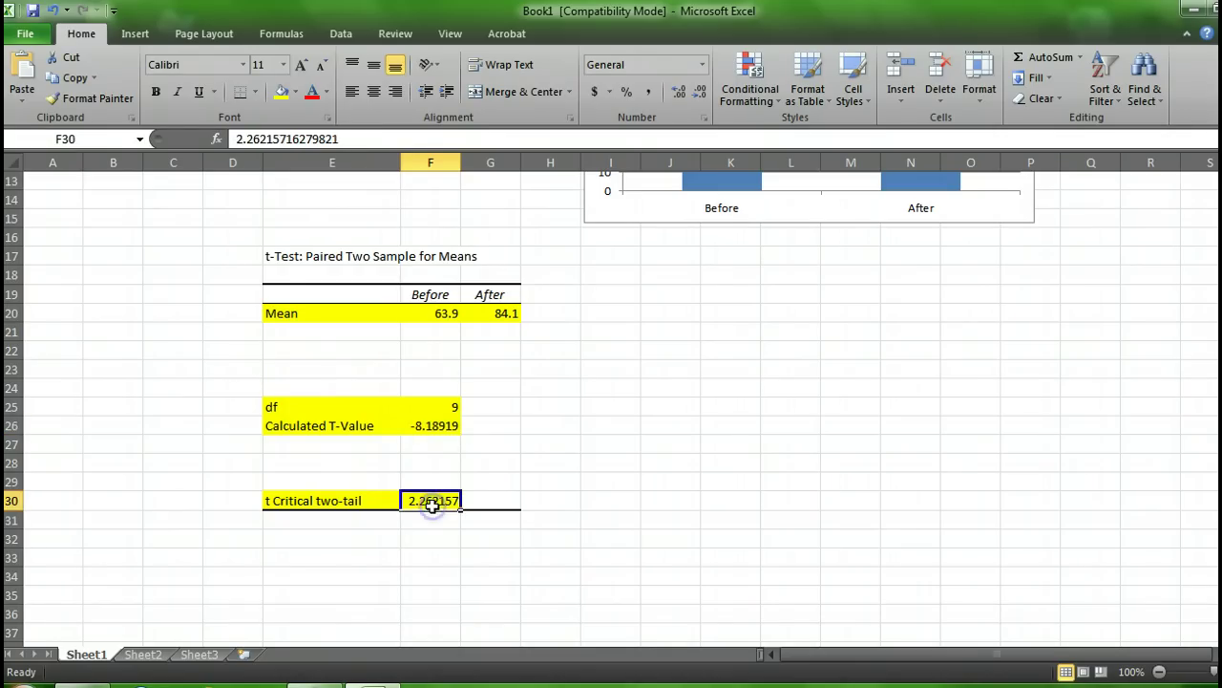
left_click(429, 429)
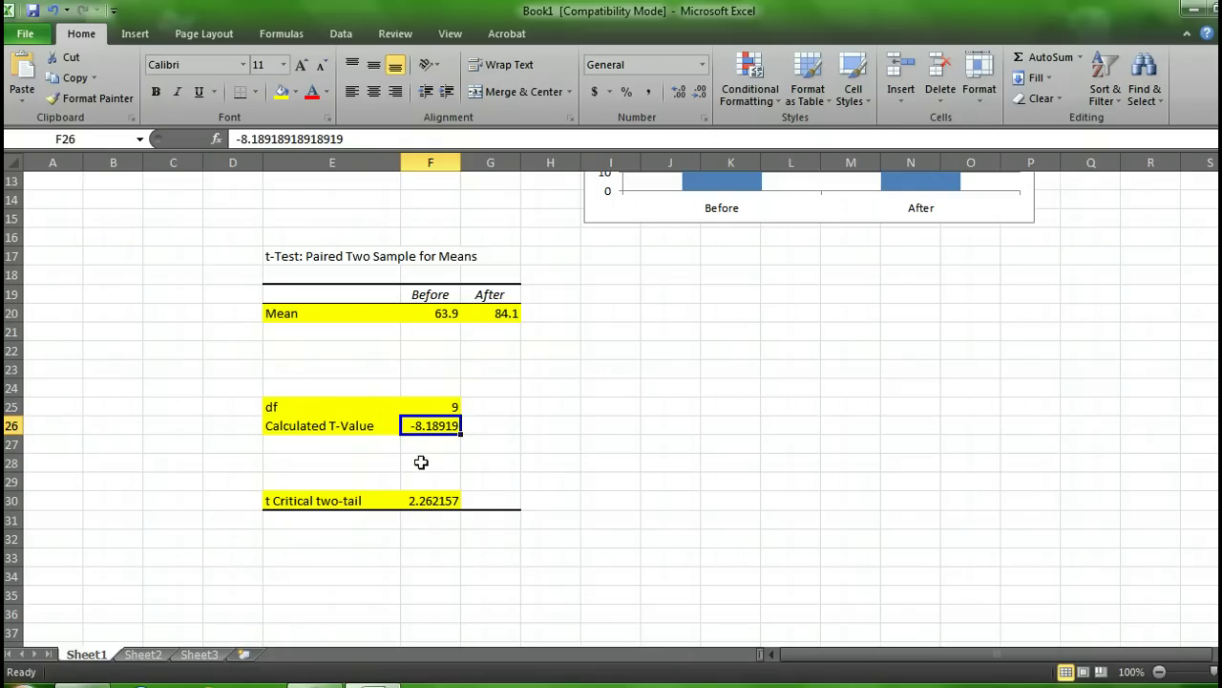
left_click(430, 495)
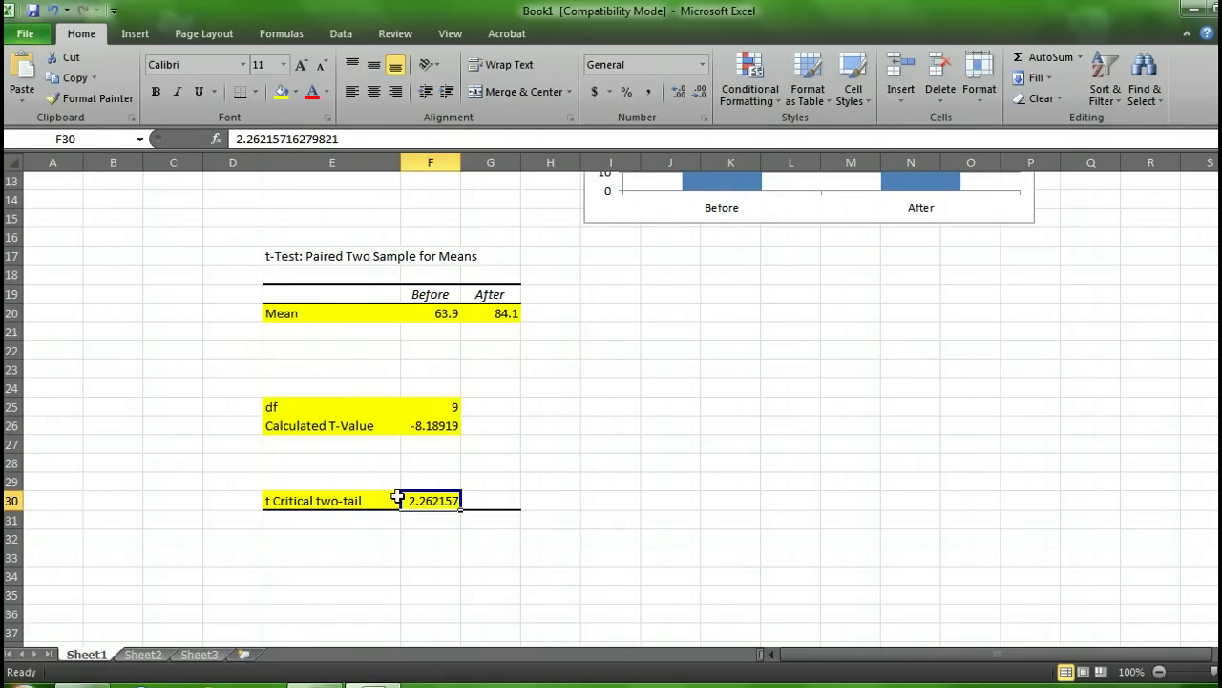
Step: Review the Before and After means in F20:G20 against the mean and S.D. summary table, the bar chart and the reduced t-test results
scroll(291, 449, "up", 2)
scroll(289, 450, "down", 1)
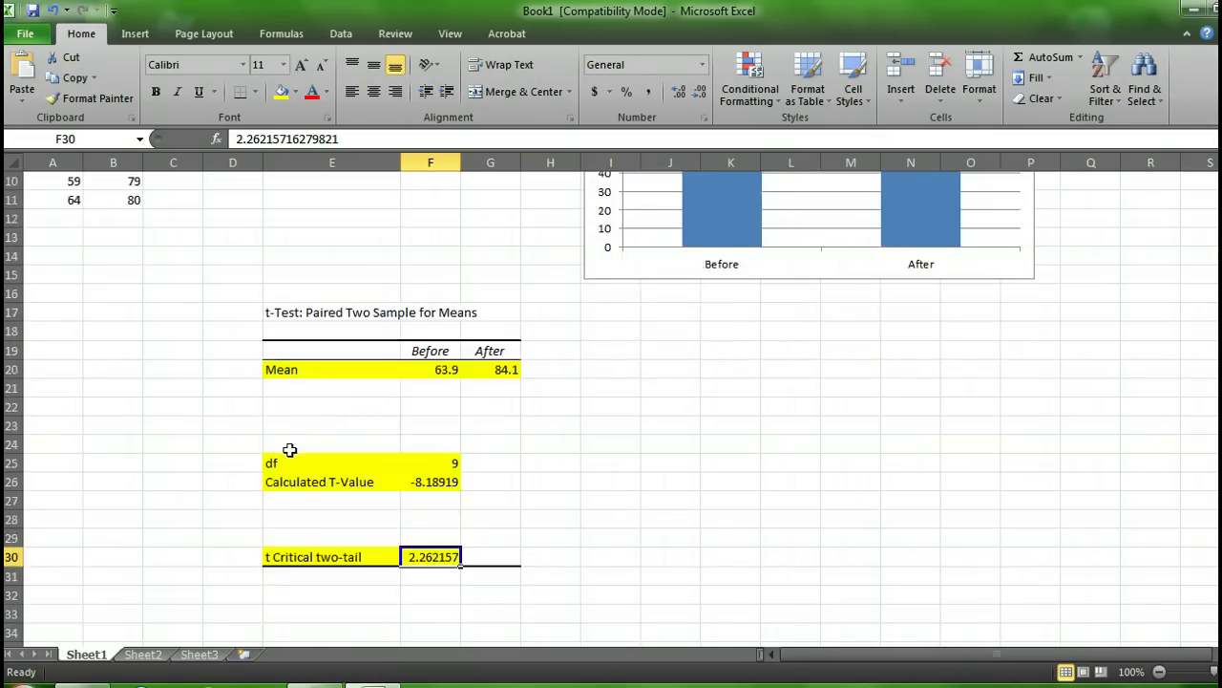
scroll(289, 450, "down", 1)
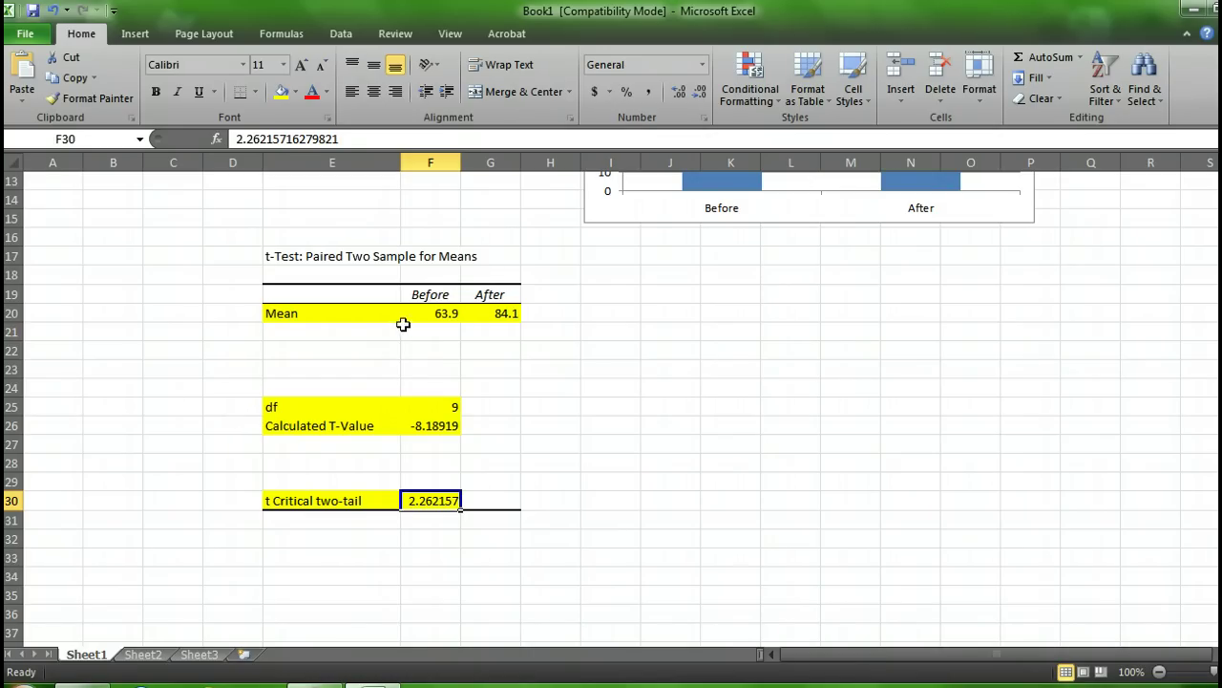
left_click_drag(430, 314, 500, 316)
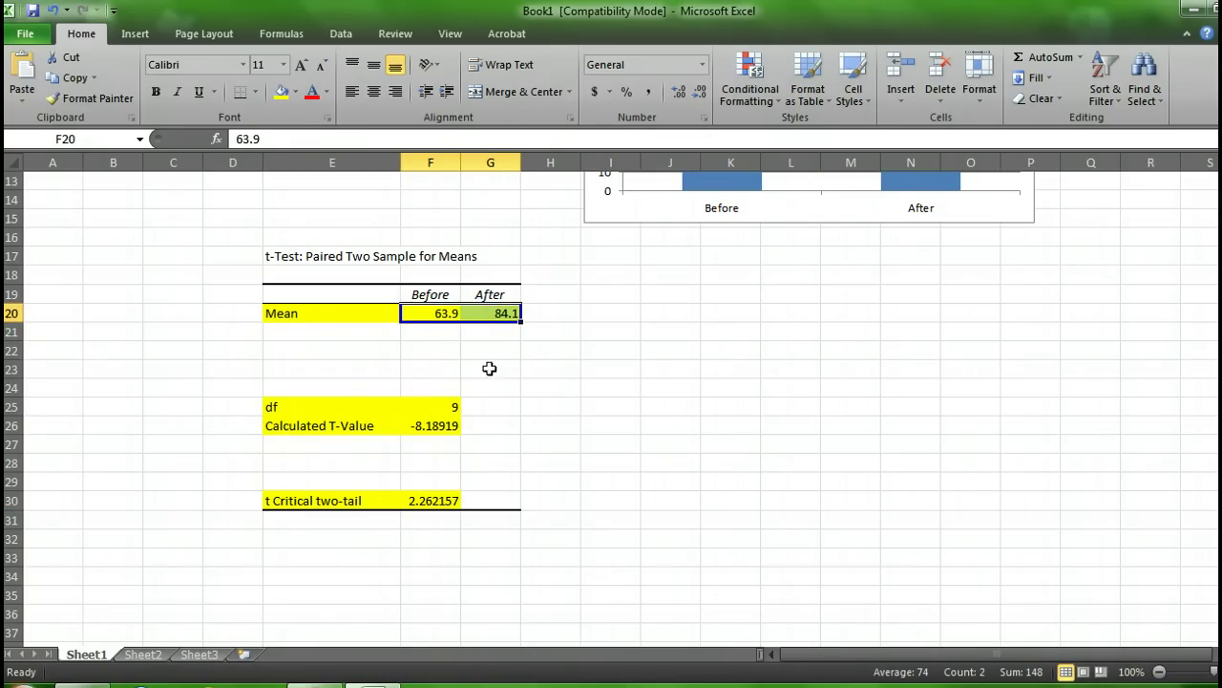
scroll(329, 384, "up", 4)
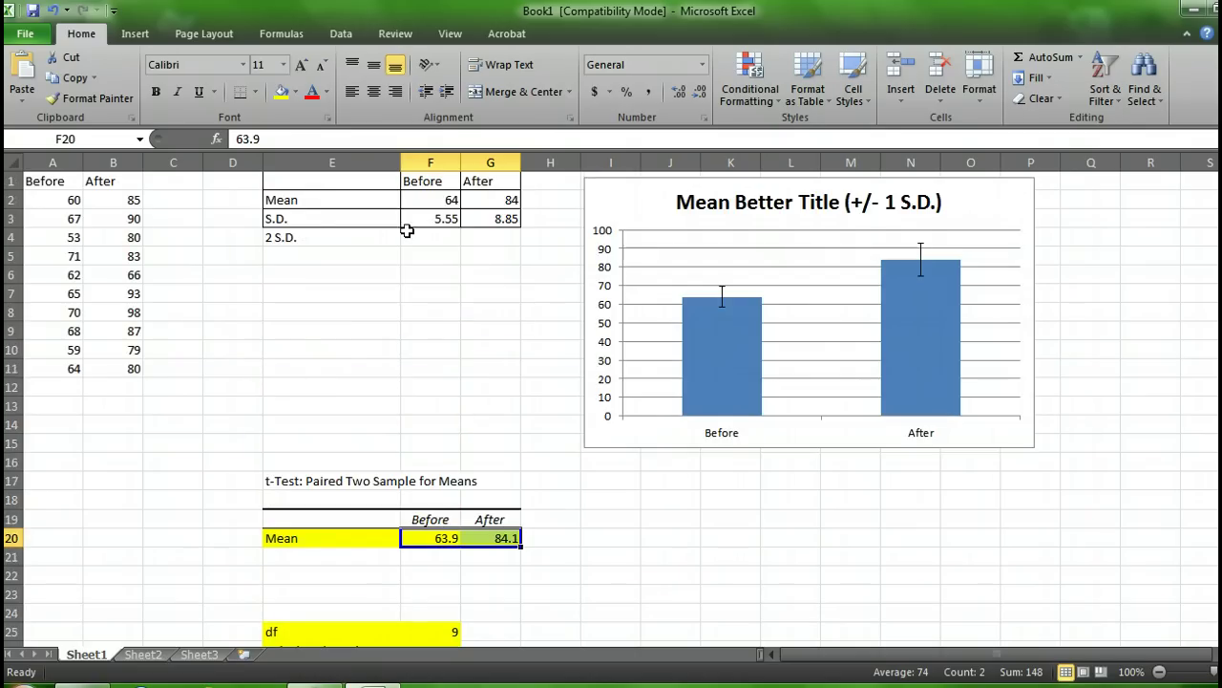
left_click(286, 220)
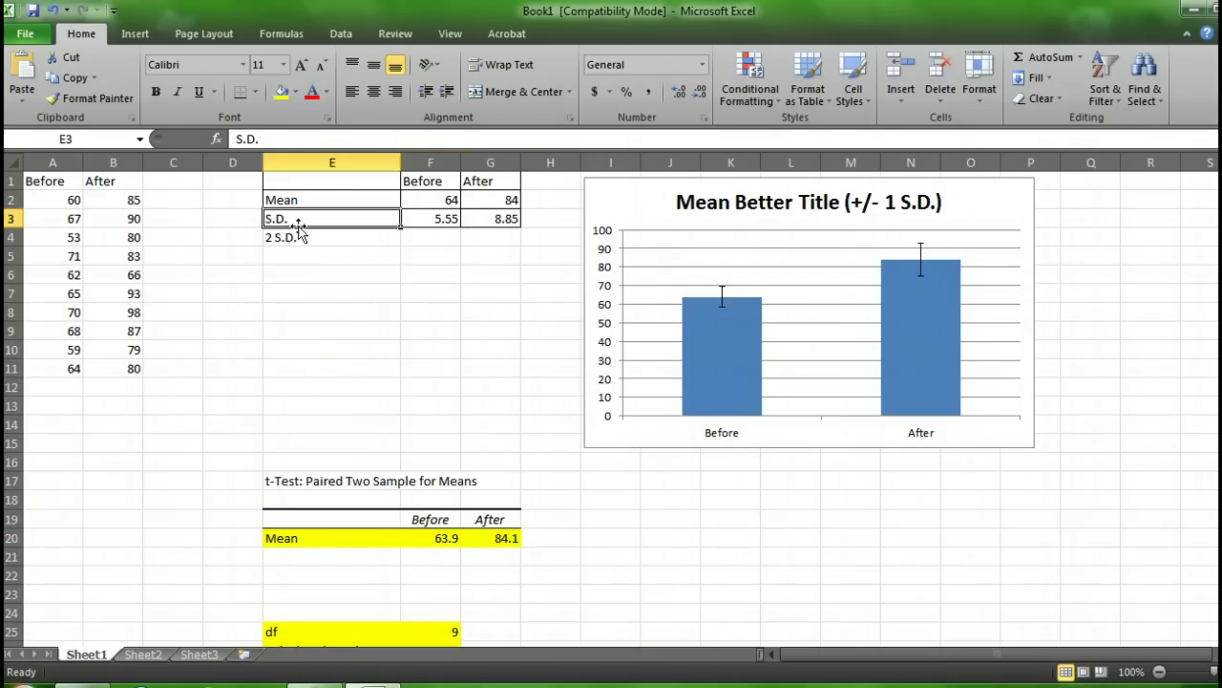
scroll(550, 322, "down", 4)
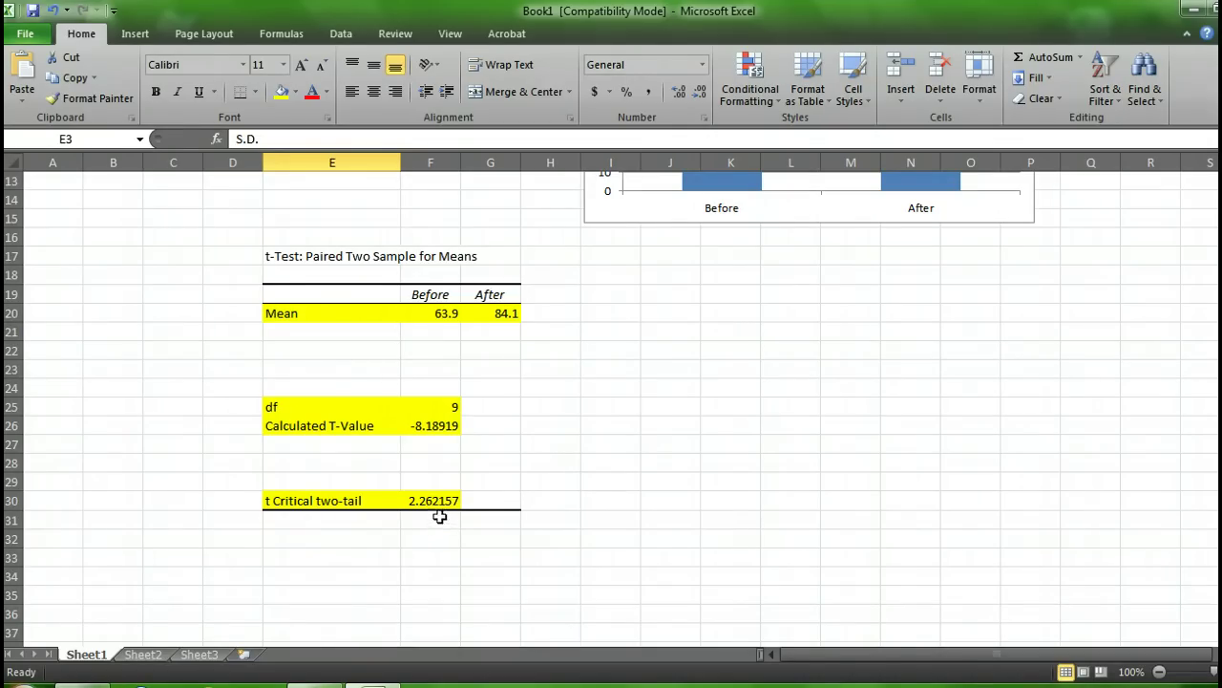
scroll(409, 449, "up", 4)
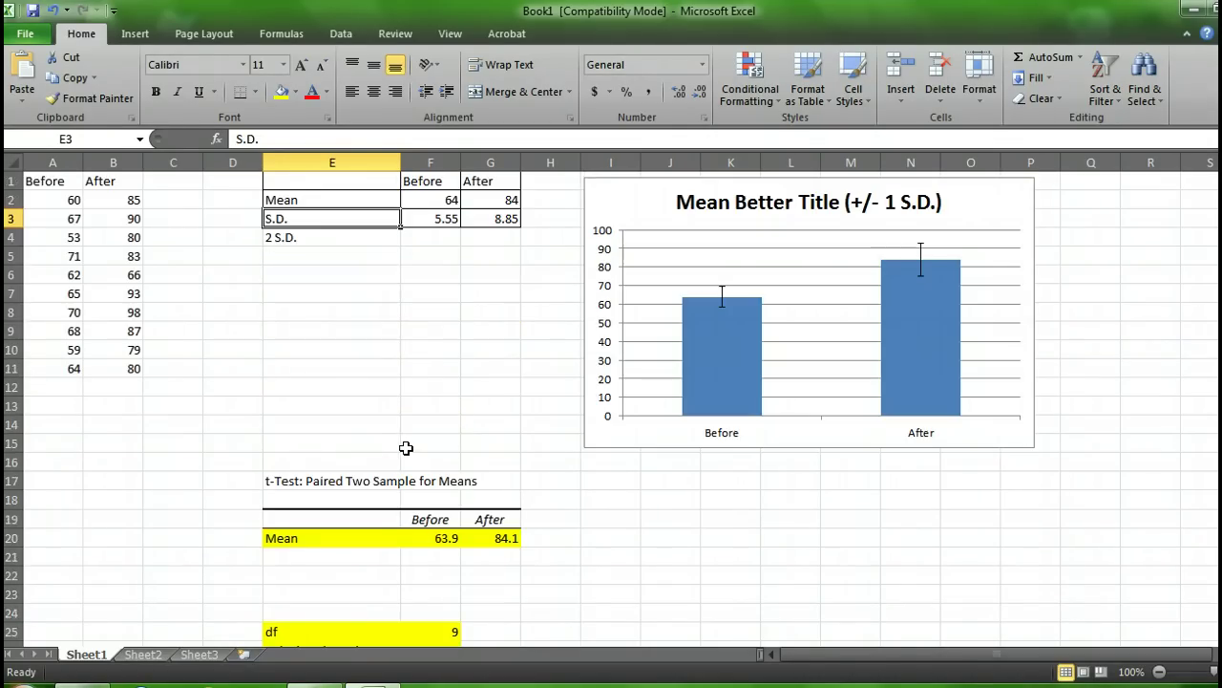